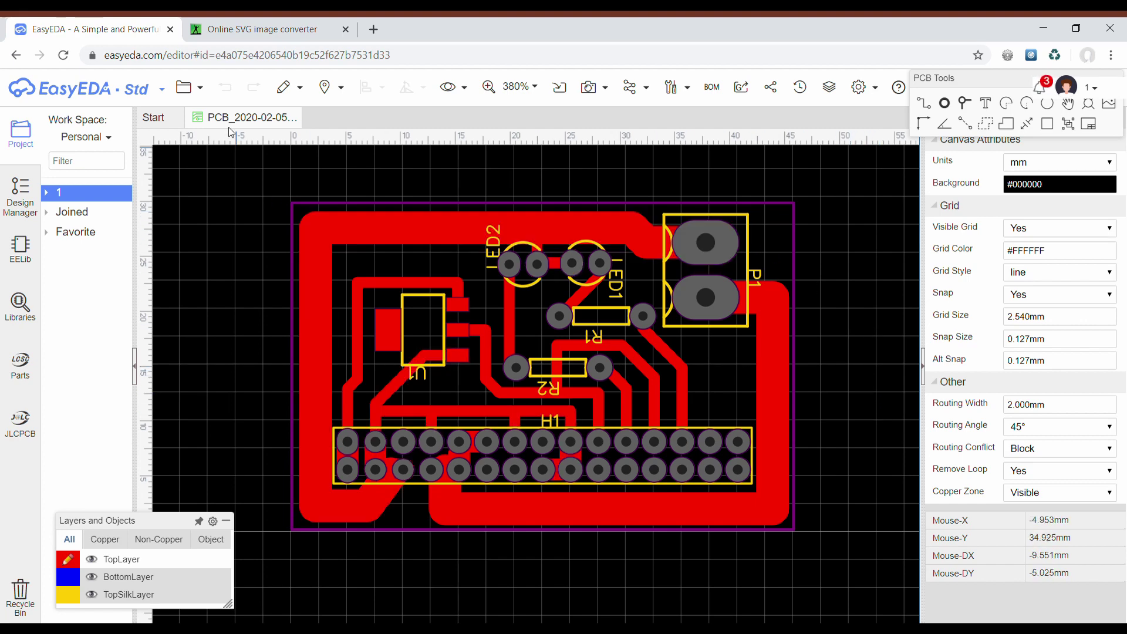
Open EasyEDA's Export Document dialog with PNG as the export format
click(199, 90)
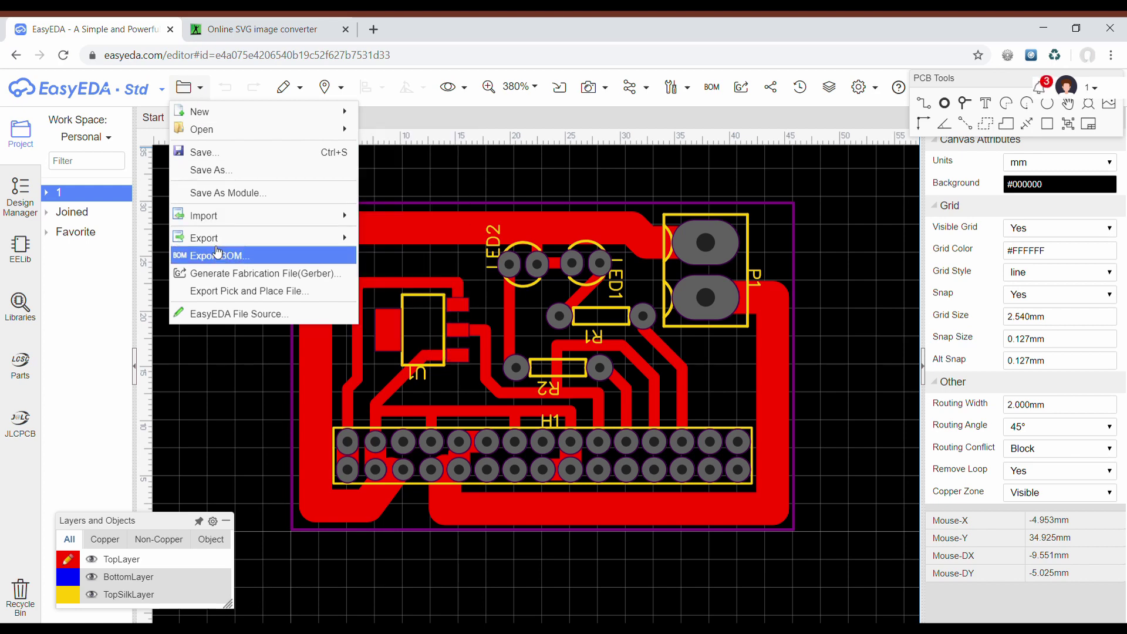
click(203, 88)
mouse_move(216, 246)
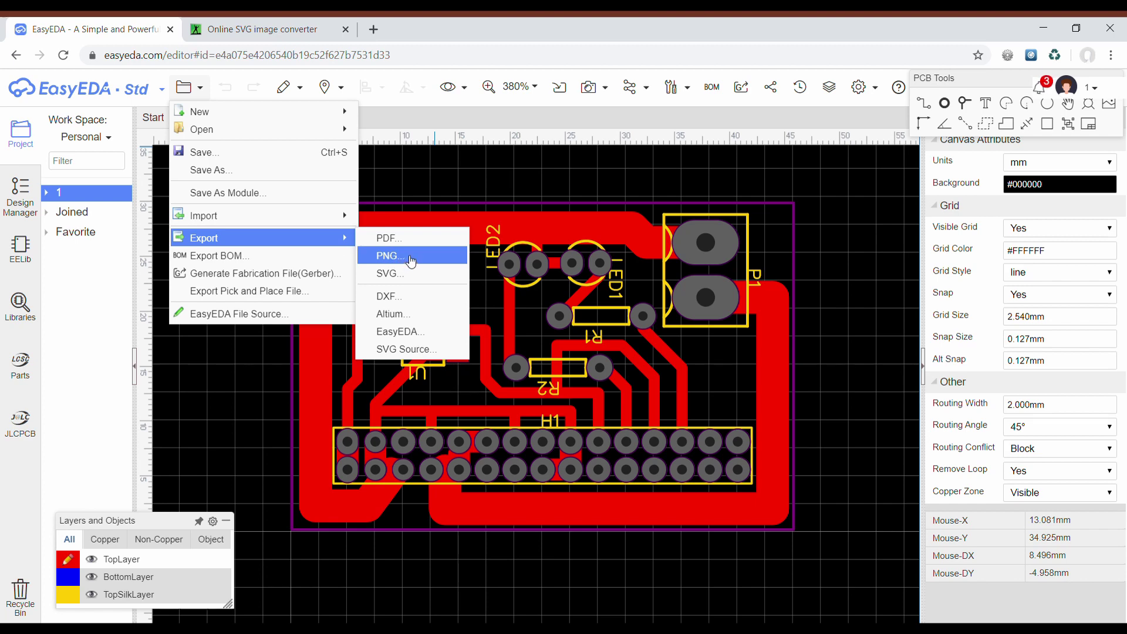
click(410, 261)
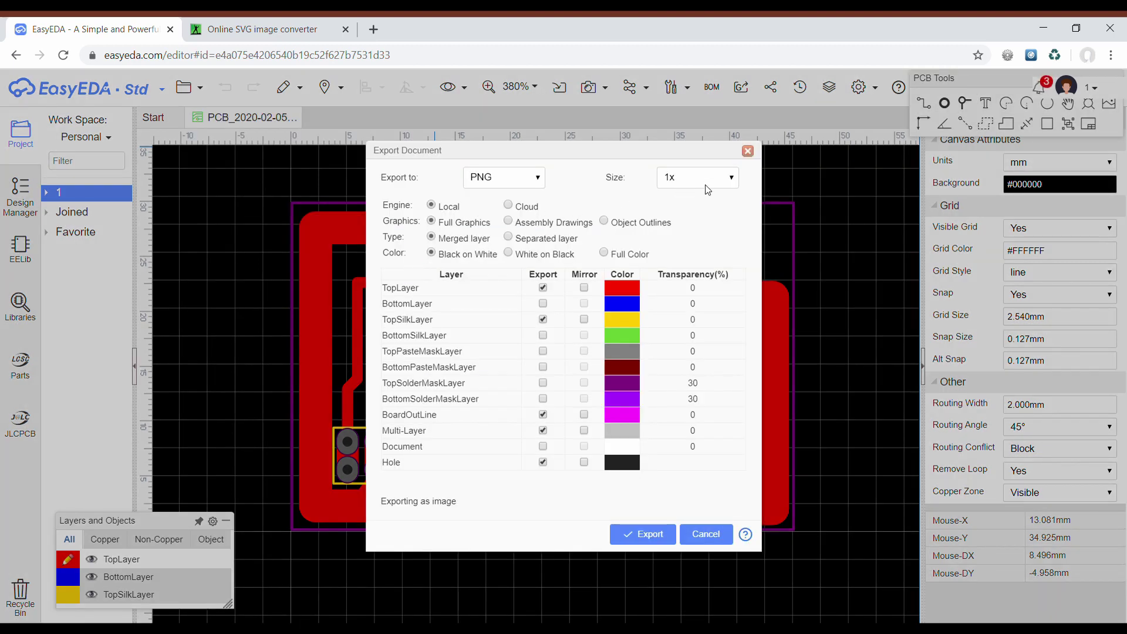
Review the Size multiplier choices and leave the image size at 1x
click(731, 177)
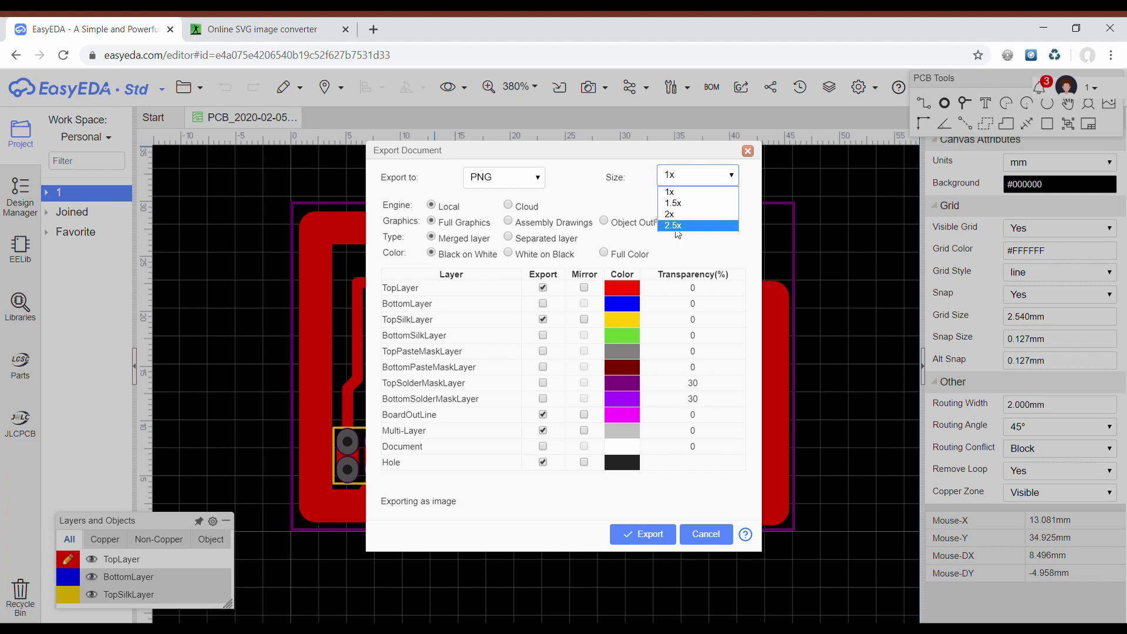
click(678, 235)
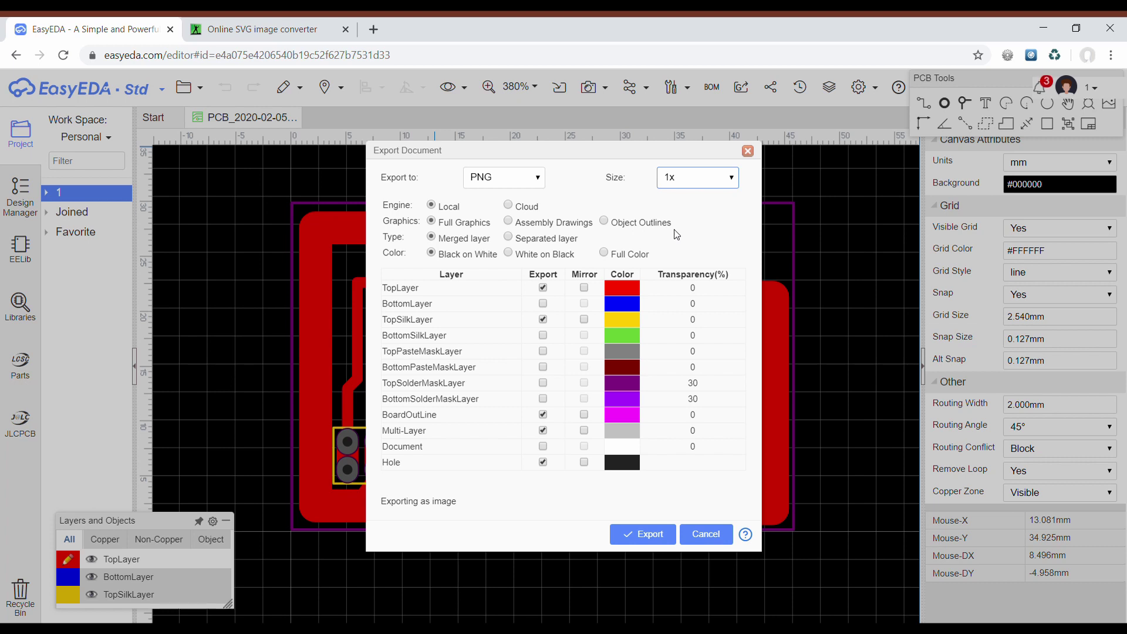
click(678, 182)
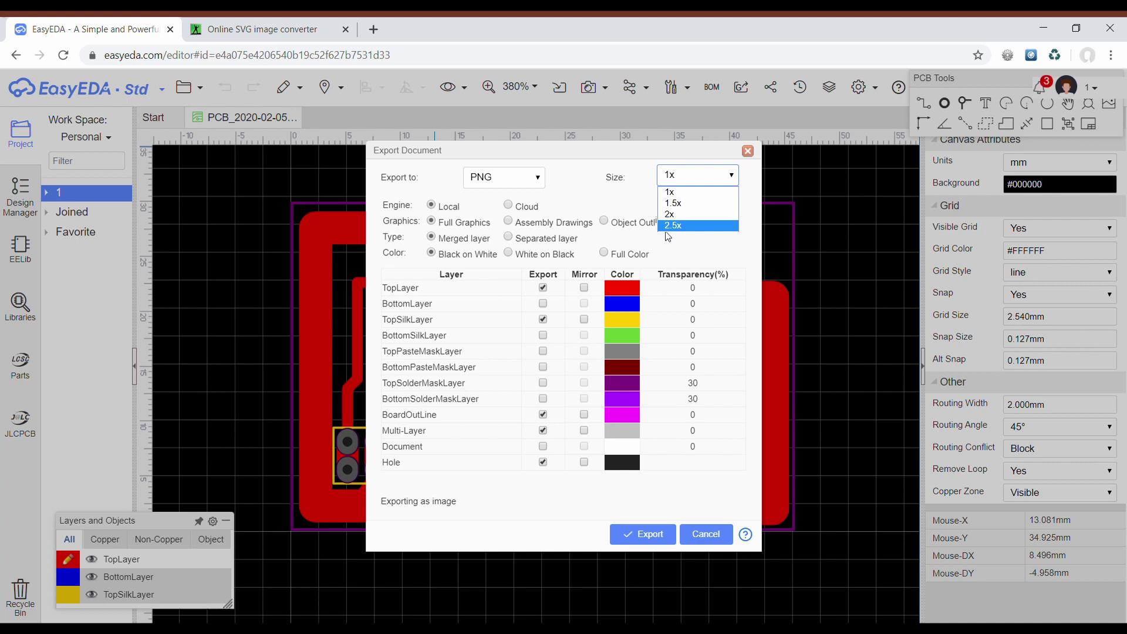
click(654, 159)
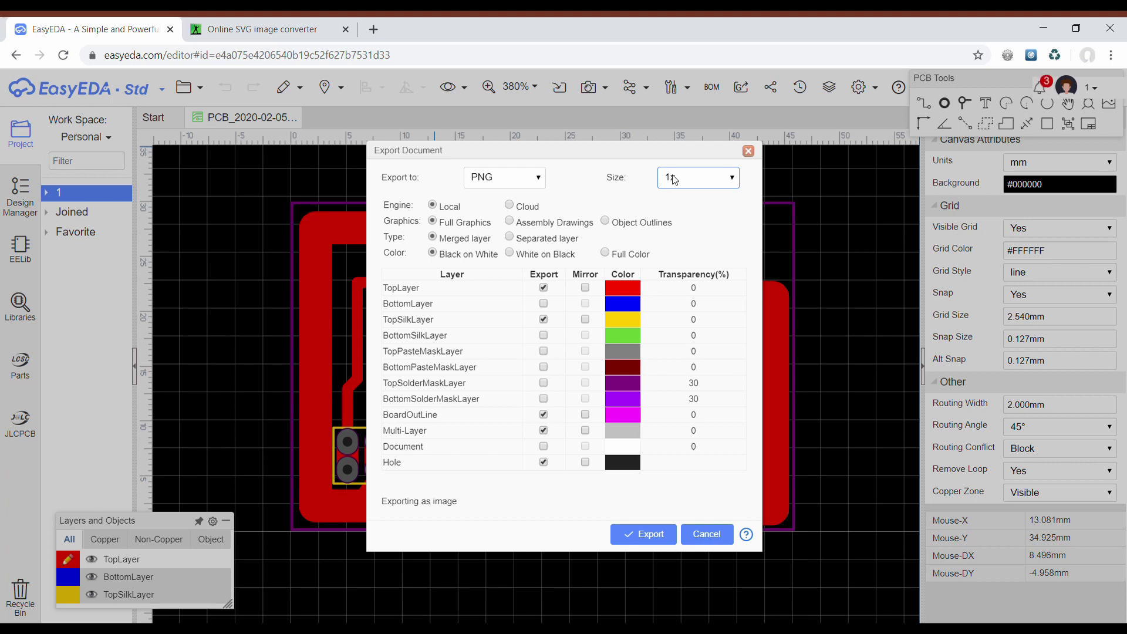
Inspect the Size dropdown in DevTools and expand its option entries
right_click(675, 179)
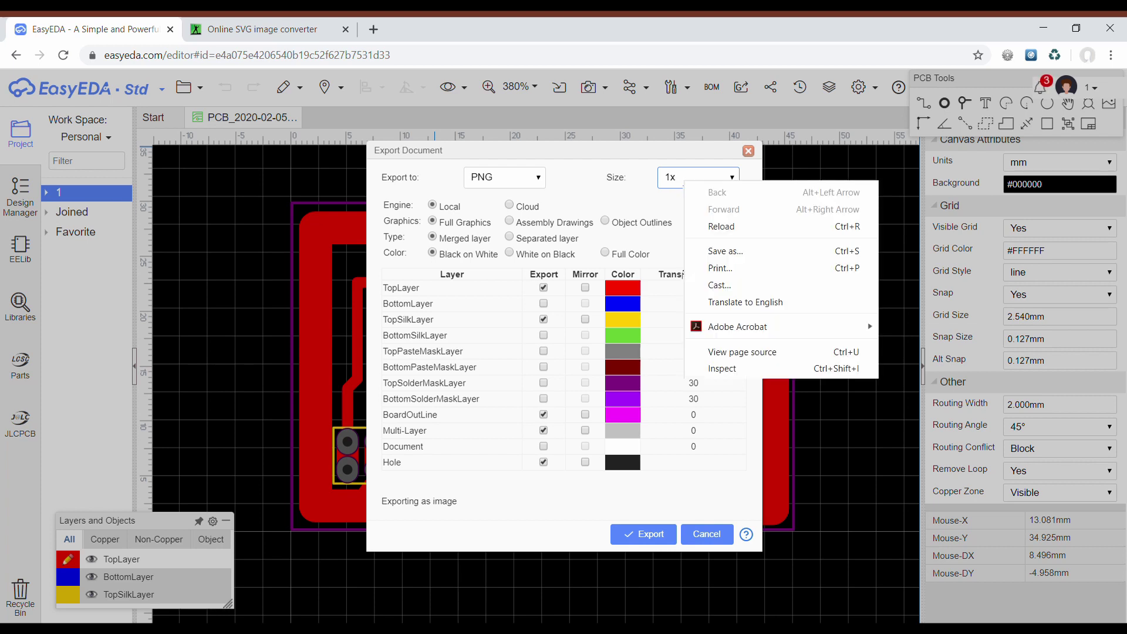
click(623, 409)
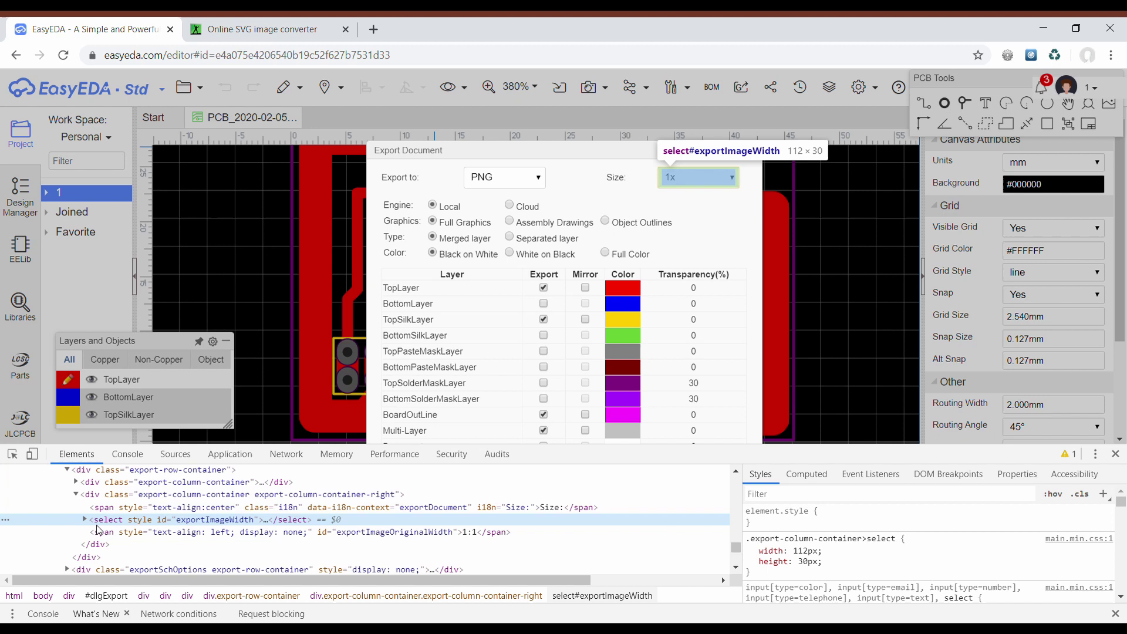
click(85, 520)
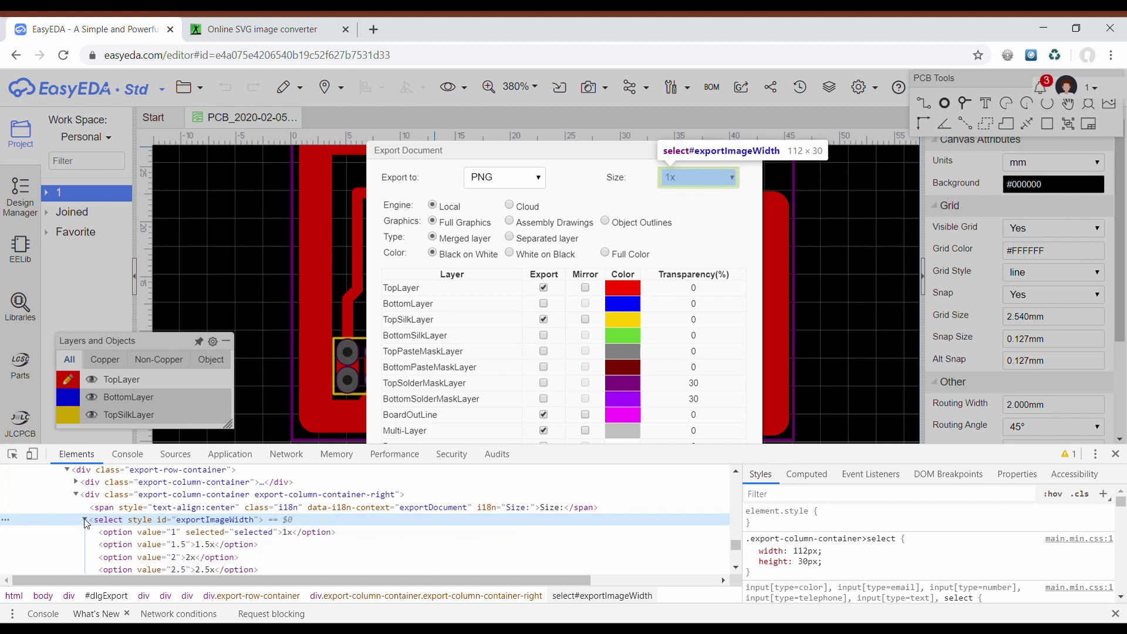
scroll(147, 531, down, 2)
scroll(169, 534, up, 2)
scroll(174, 517, down, 3)
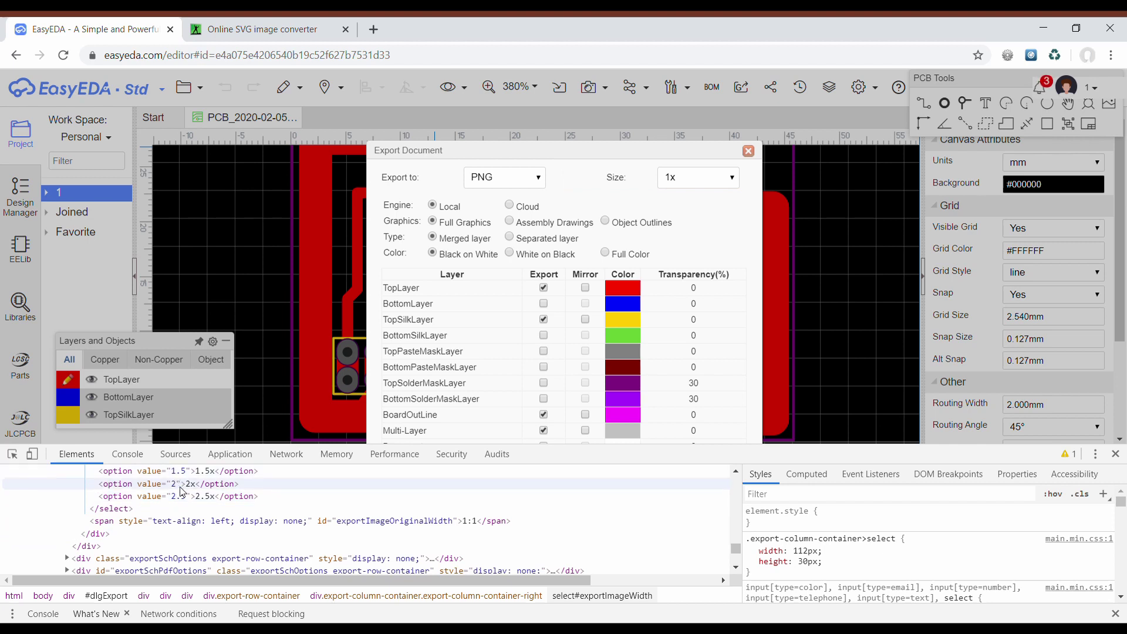
scroll(184, 496, up, 3)
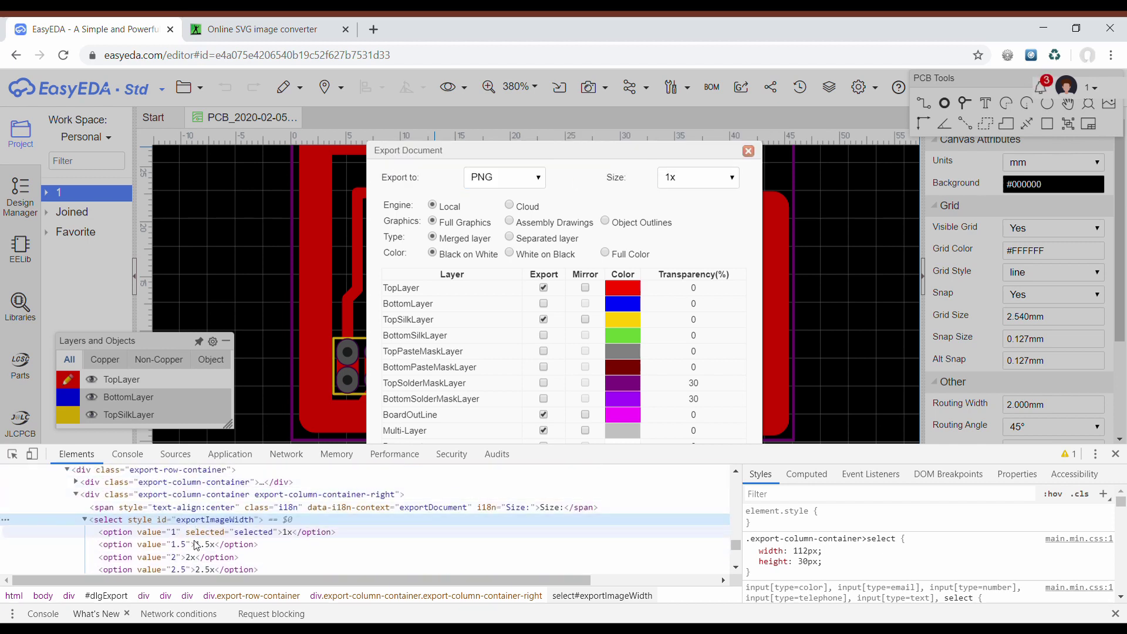
scroll(196, 546, down, 3)
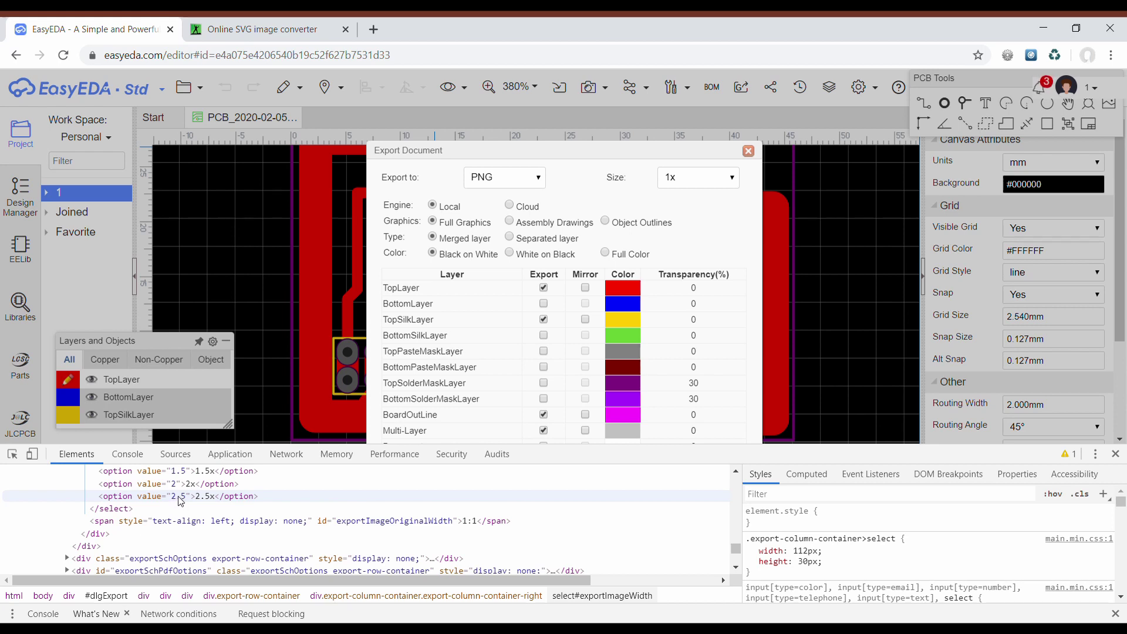
Change the 2.5x option's value from 2.5 to 100
click(181, 500)
double_click(180, 500)
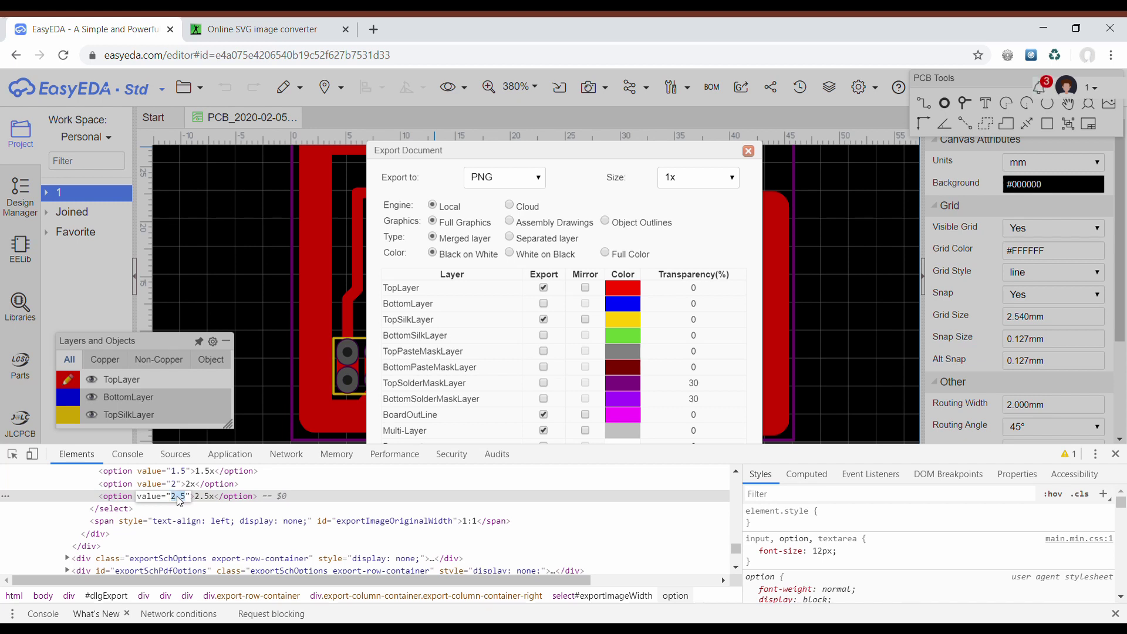
text(100)
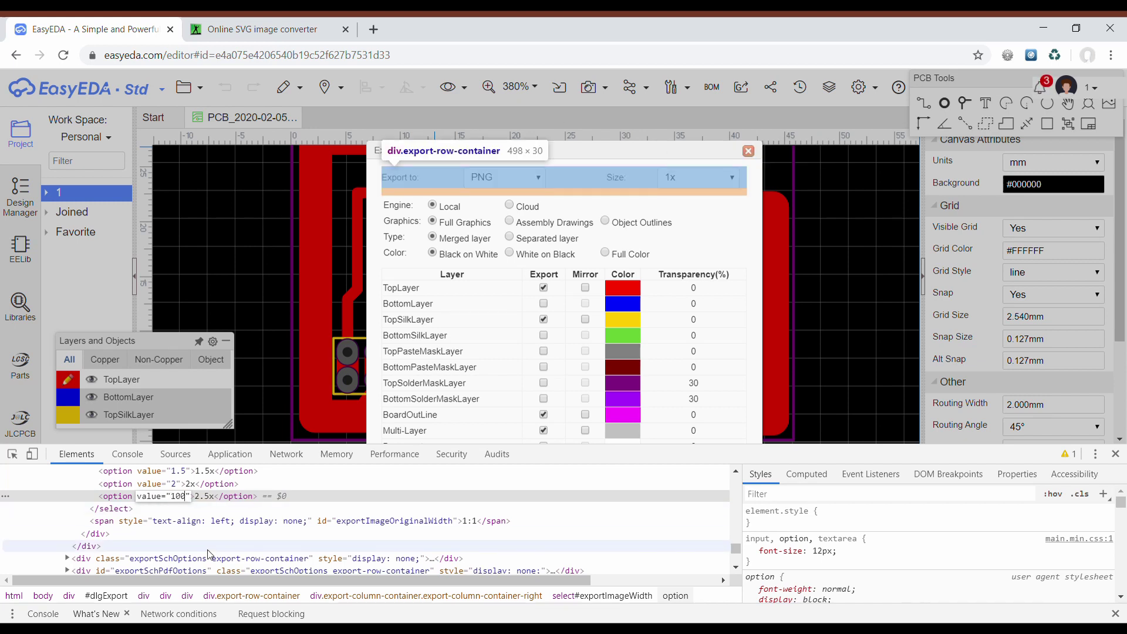
key(Return)
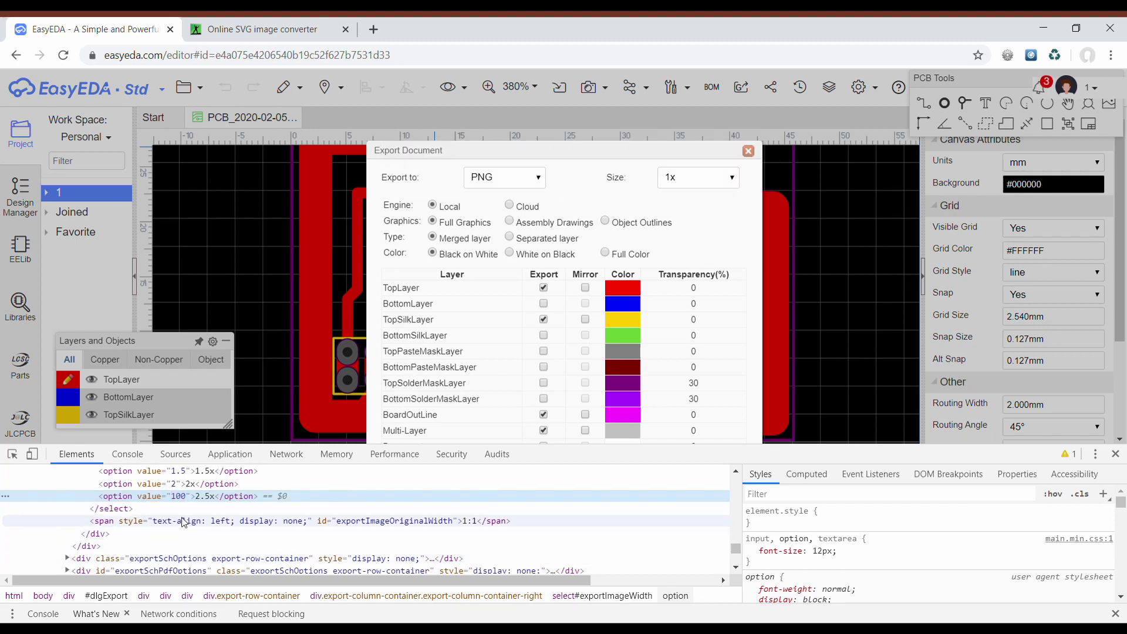
Close DevTools, then export the PNG at 2.5x size with TopSilkLayer excluded
click(1115, 454)
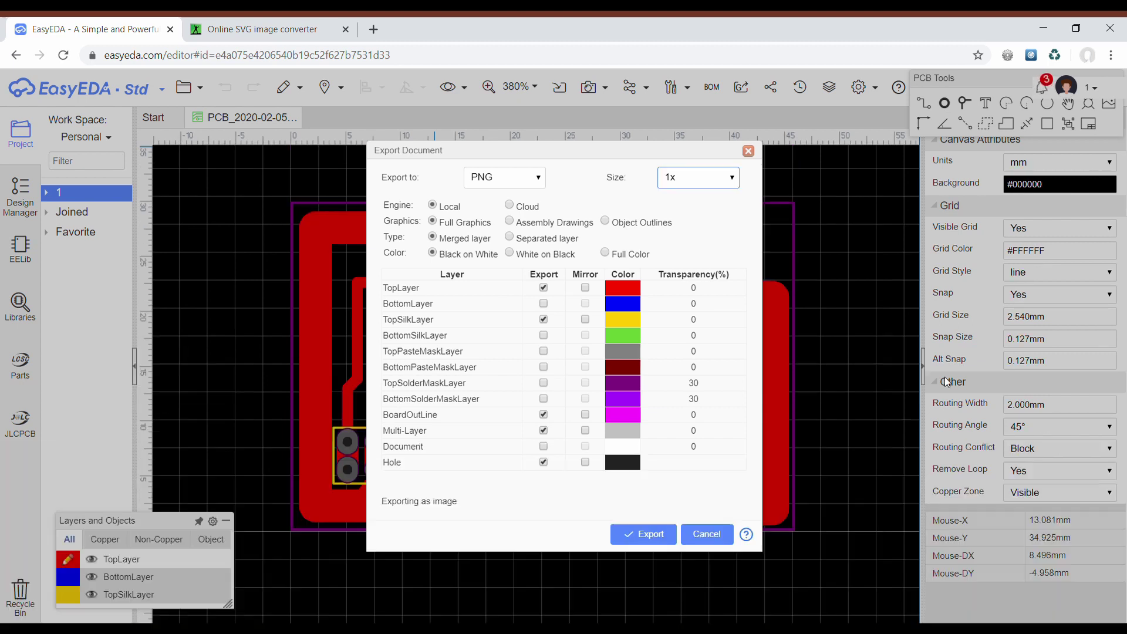
click(717, 181)
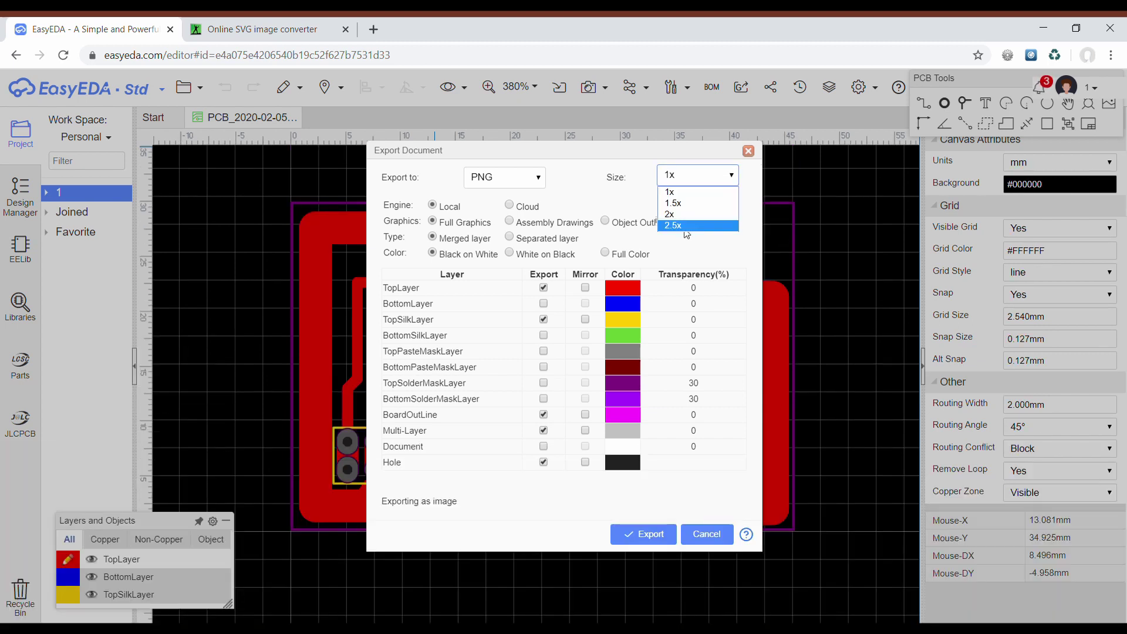
click(686, 227)
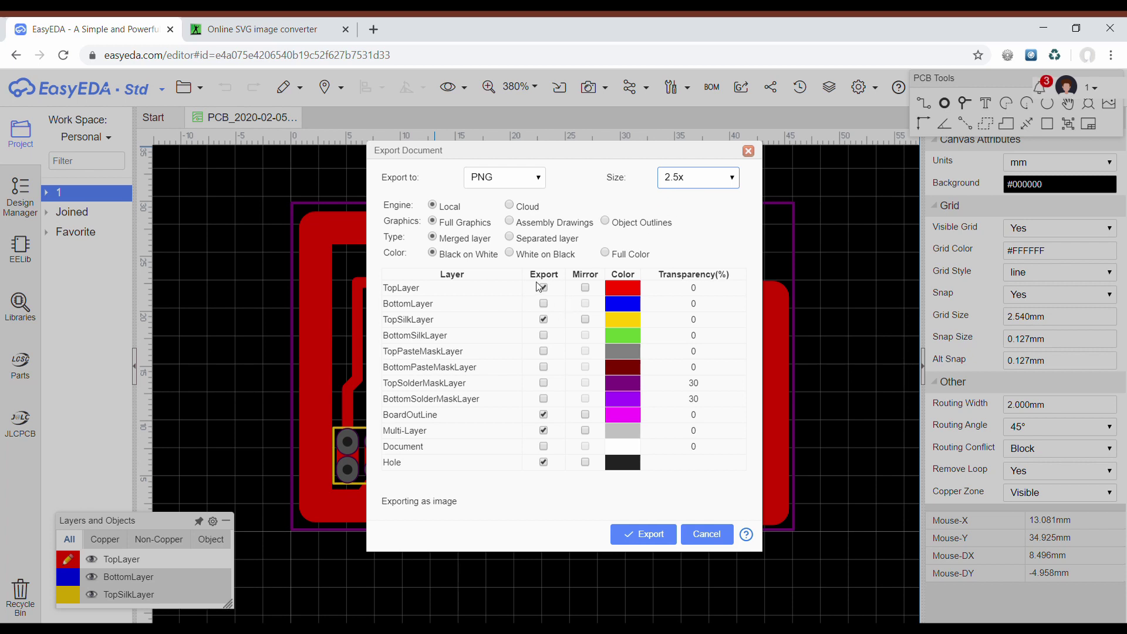
click(545, 320)
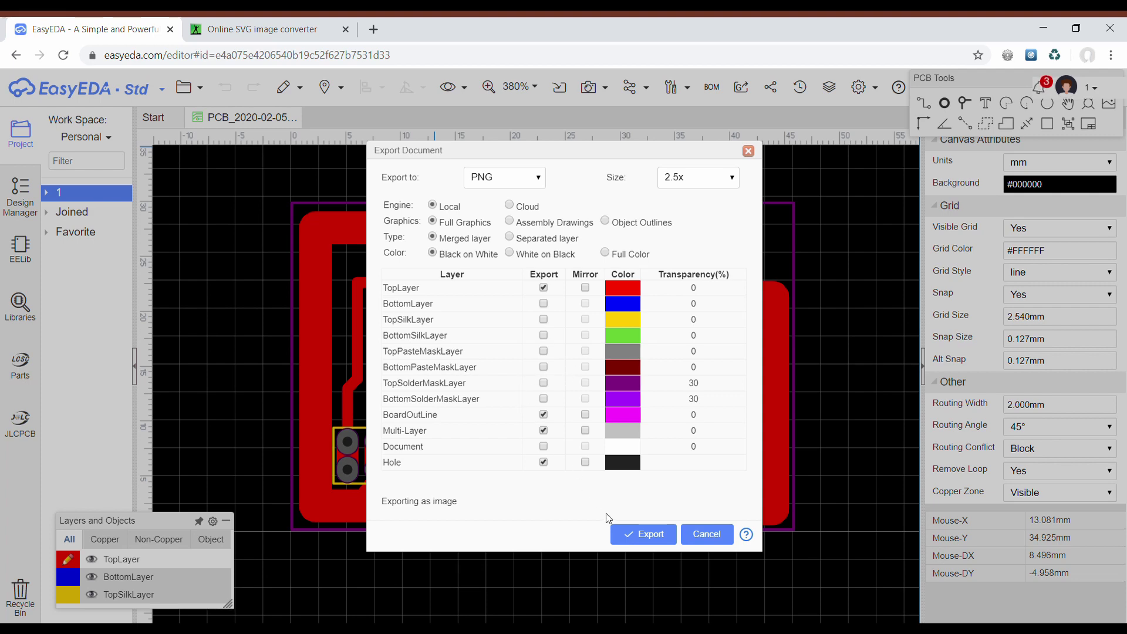
click(656, 536)
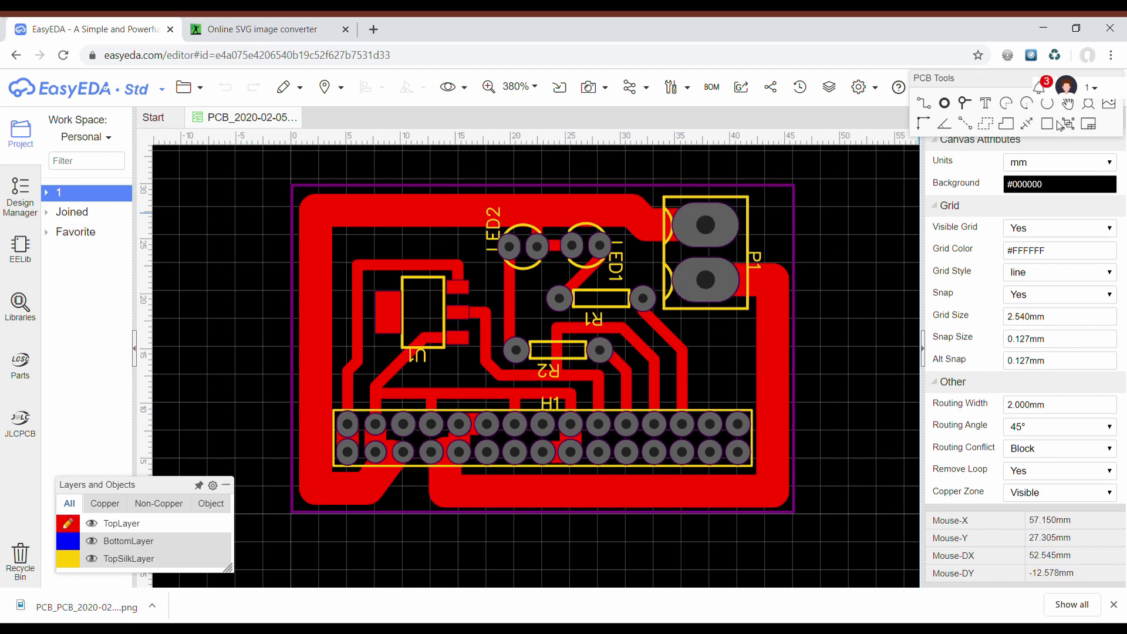
Switch to paint.net showing the downloaded black-and-white copper PNG
key(alt+Tab)
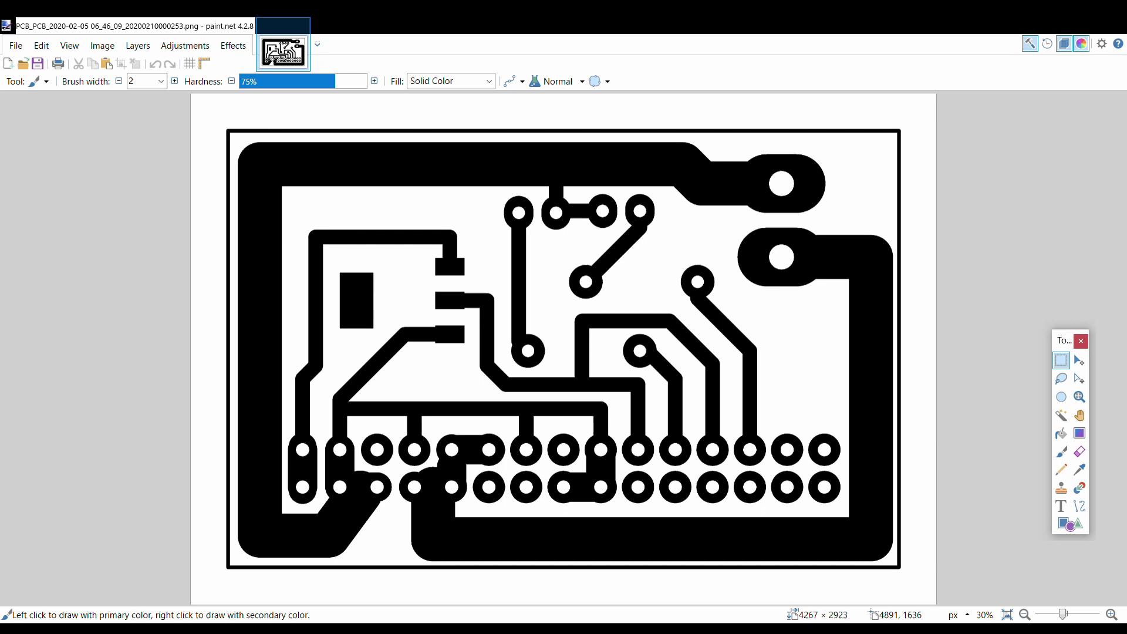
Pick the Rectangle Select tool and zoom into the image's top-left corner
click(1061, 360)
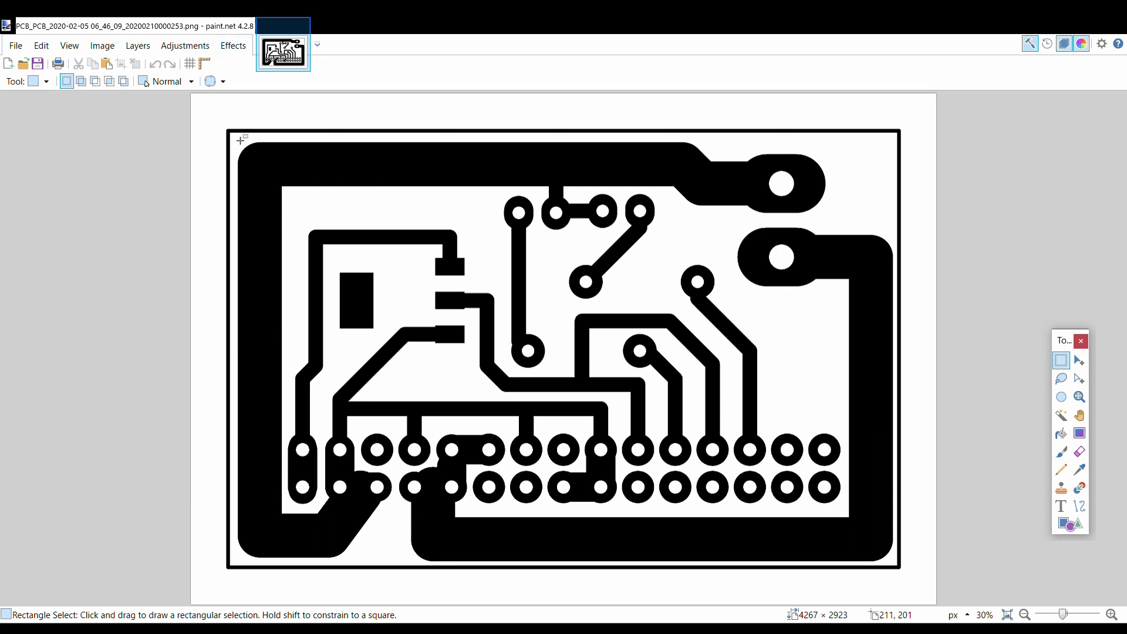
ctrl+scroll(240, 140, up, 8)
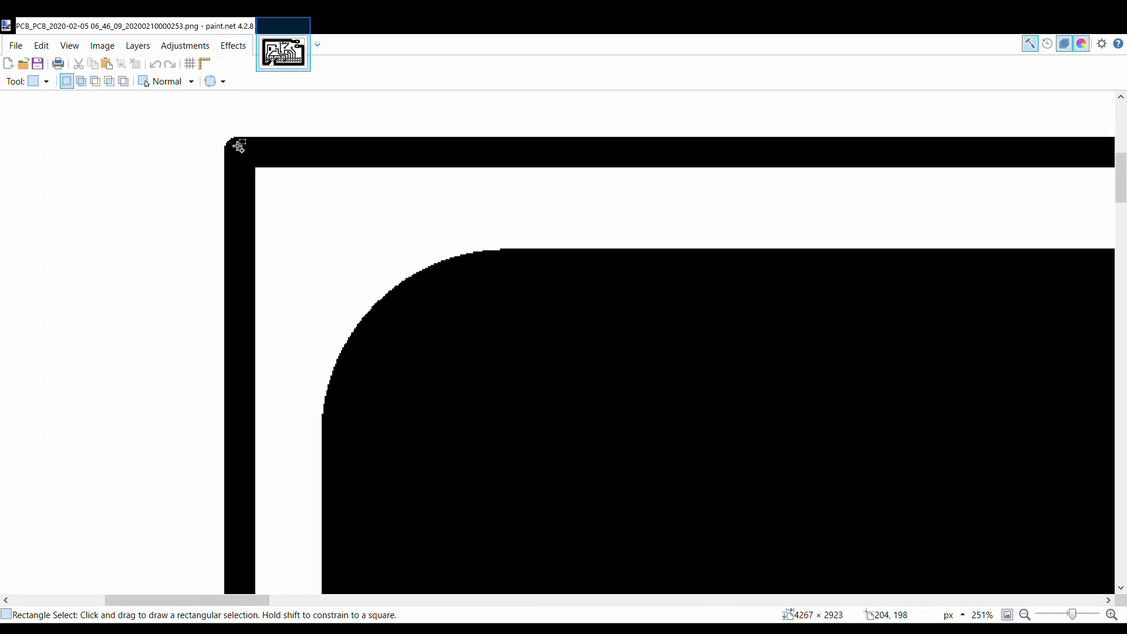
ctrl+scroll(239, 146, up, 6)
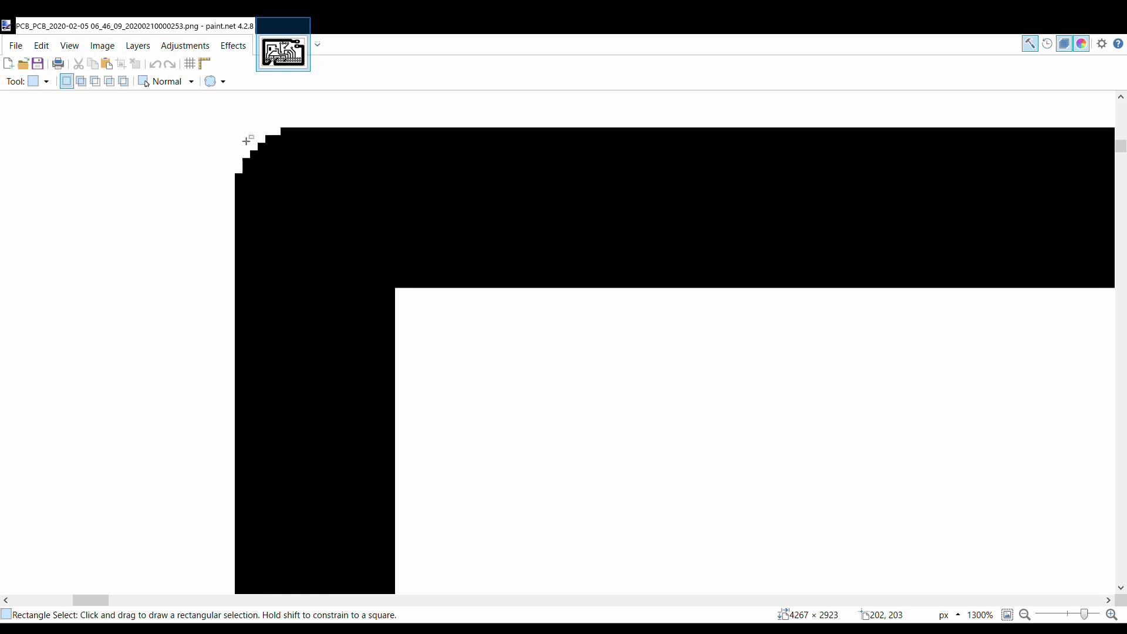
ctrl+scroll(250, 140, up, 1)
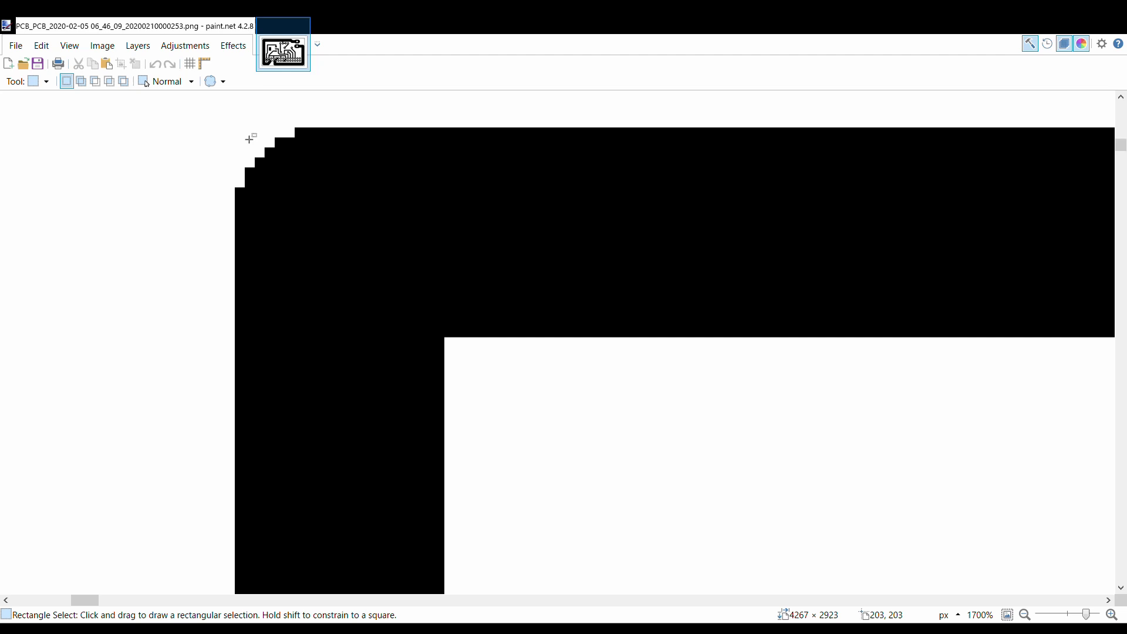
Select the board inside its outline: 3861 × 2517 pixels starting at 203, 203
drag(240, 132, 1080, 563)
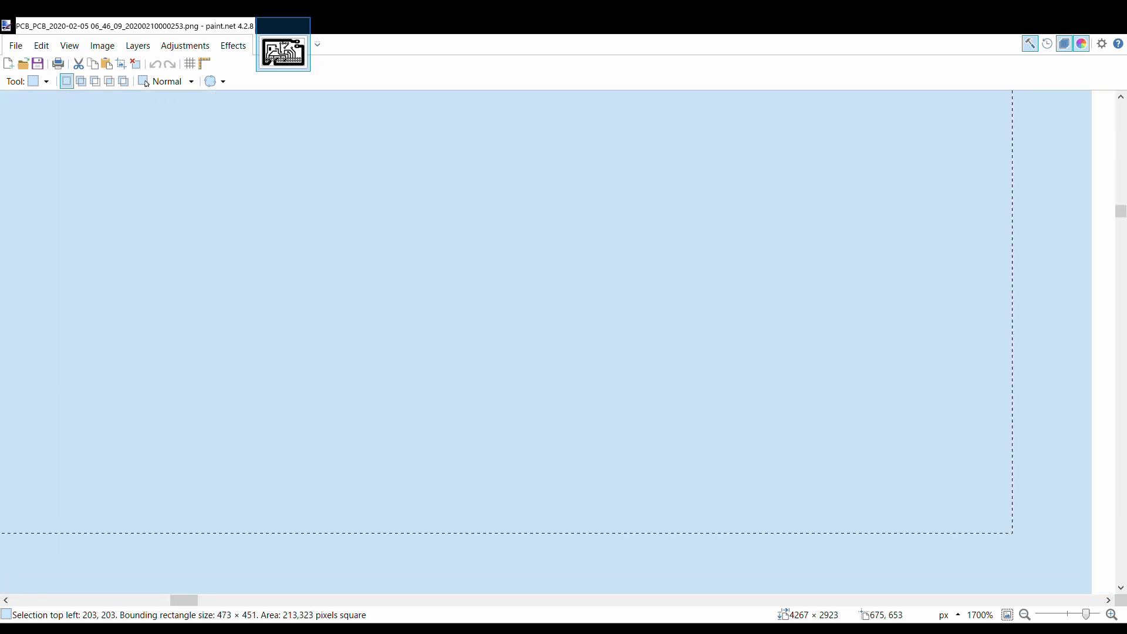
drag(1031, 554, 554, 311)
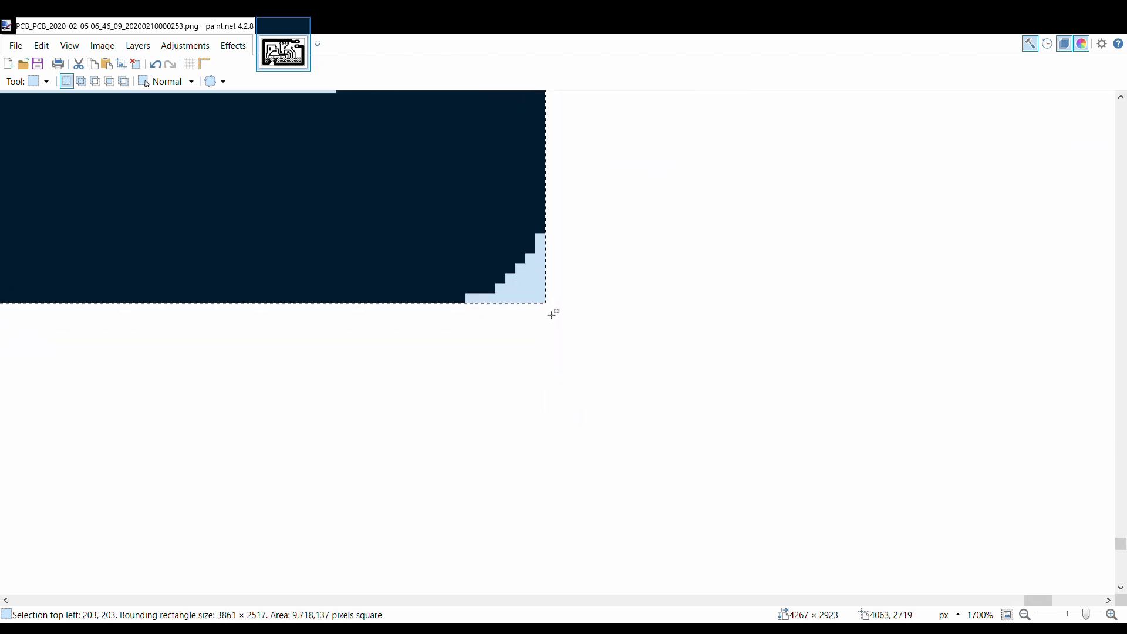
click(103, 47)
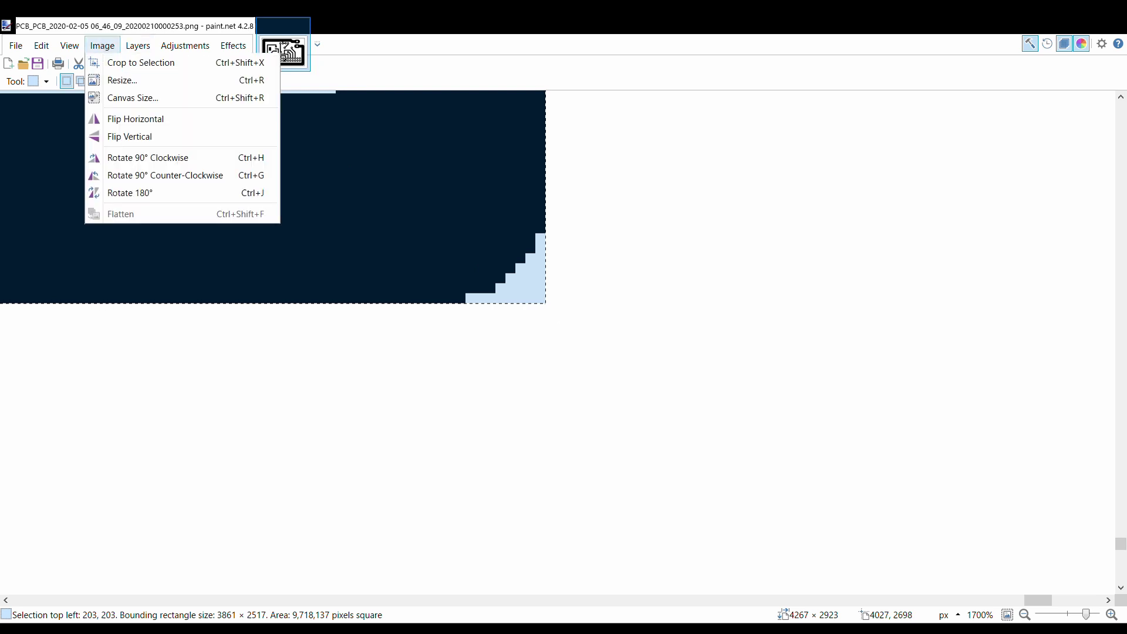
Crop the image to the 3861 × 2517 board selection and save it
click(141, 62)
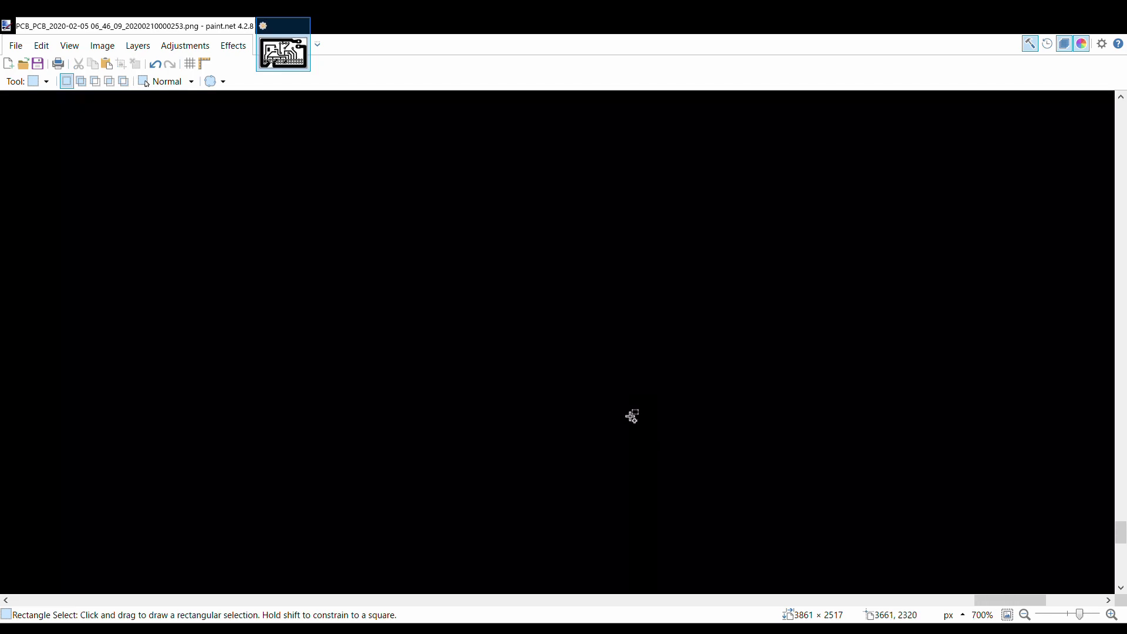
ctrl+scroll(646, 411, down, 15)
ctrl+scroll(896, 523, down, 2)
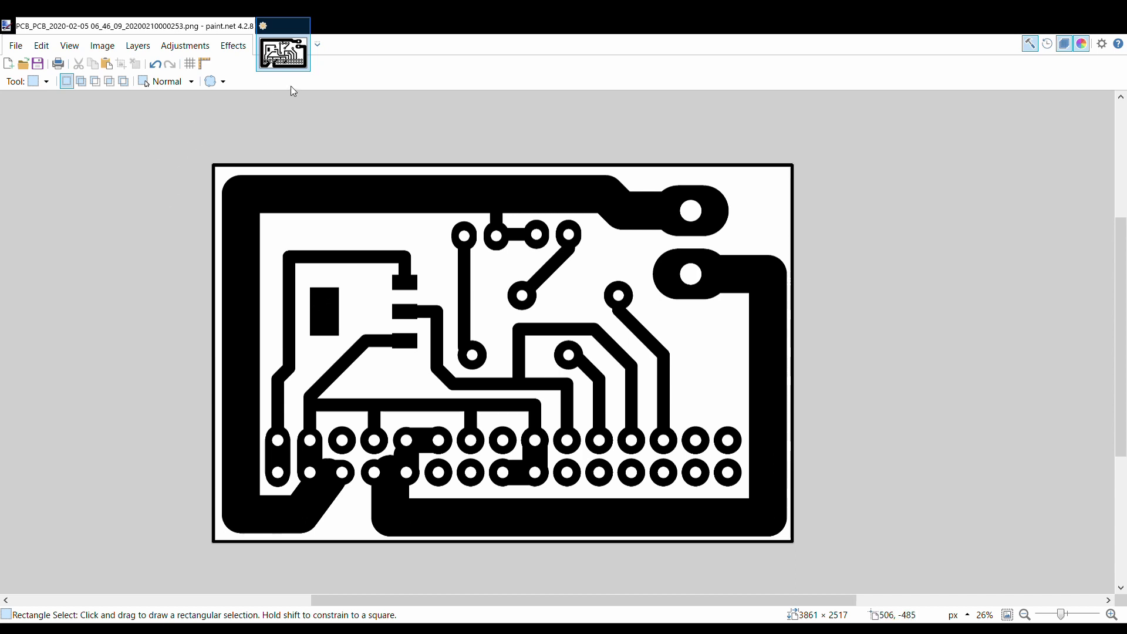
key(ctrl+s)
key(alt+Tab)
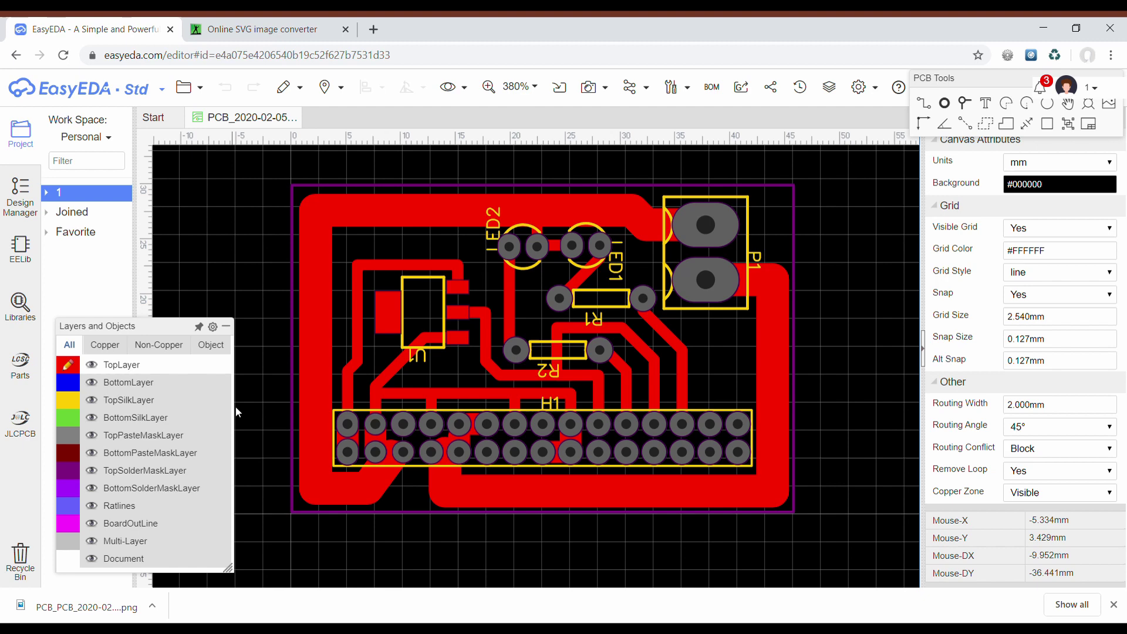
scroll(299, 189, up, 2)
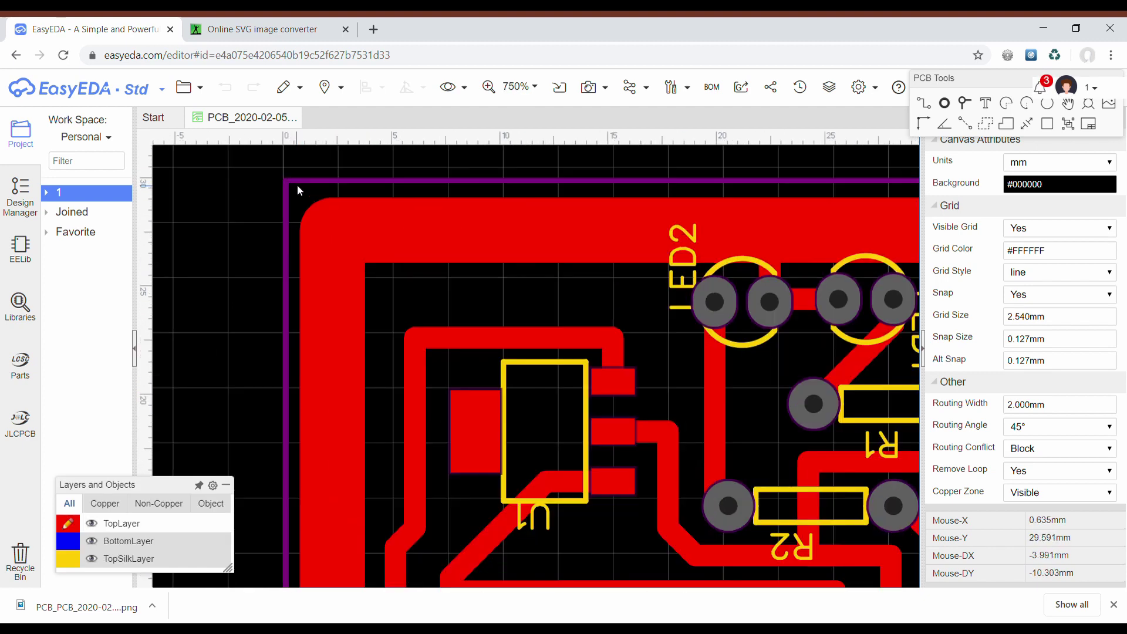
scroll(299, 188, down, 1)
scroll(273, 186, down, 1)
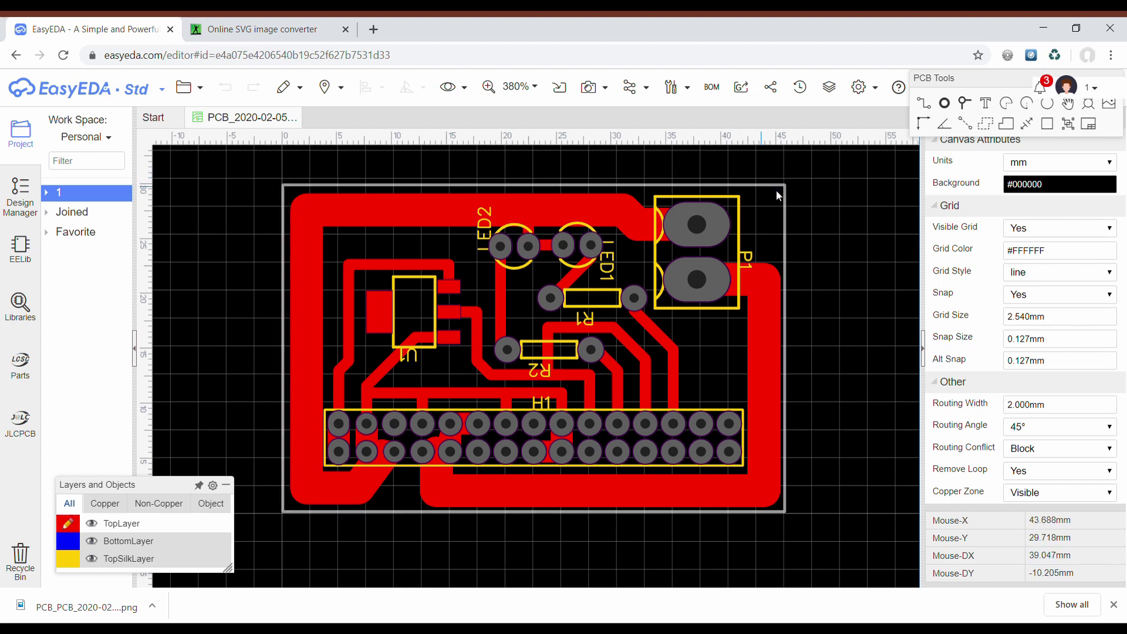
scroll(795, 182, up, 4)
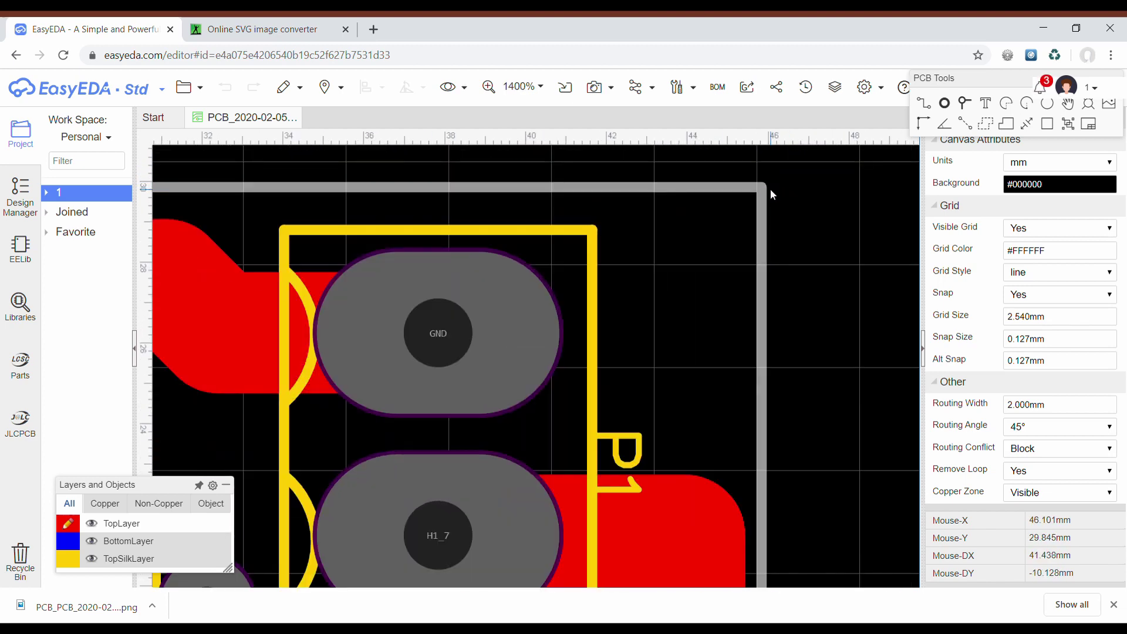
scroll(770, 189, down, 4)
scroll(262, 196, up, 2)
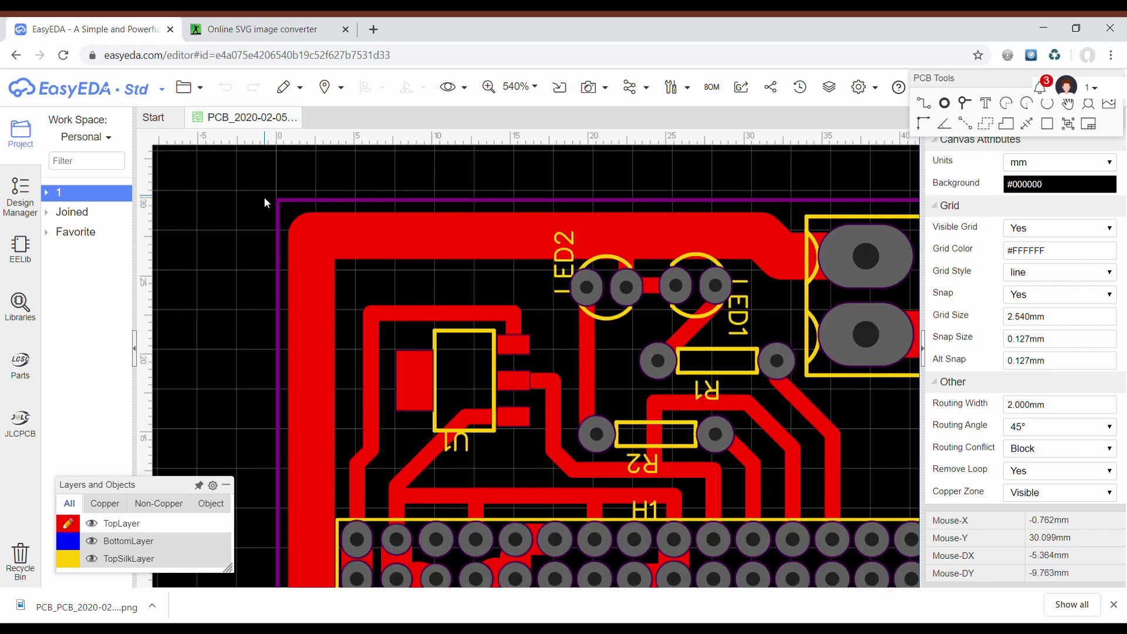
scroll(264, 202, up, 3)
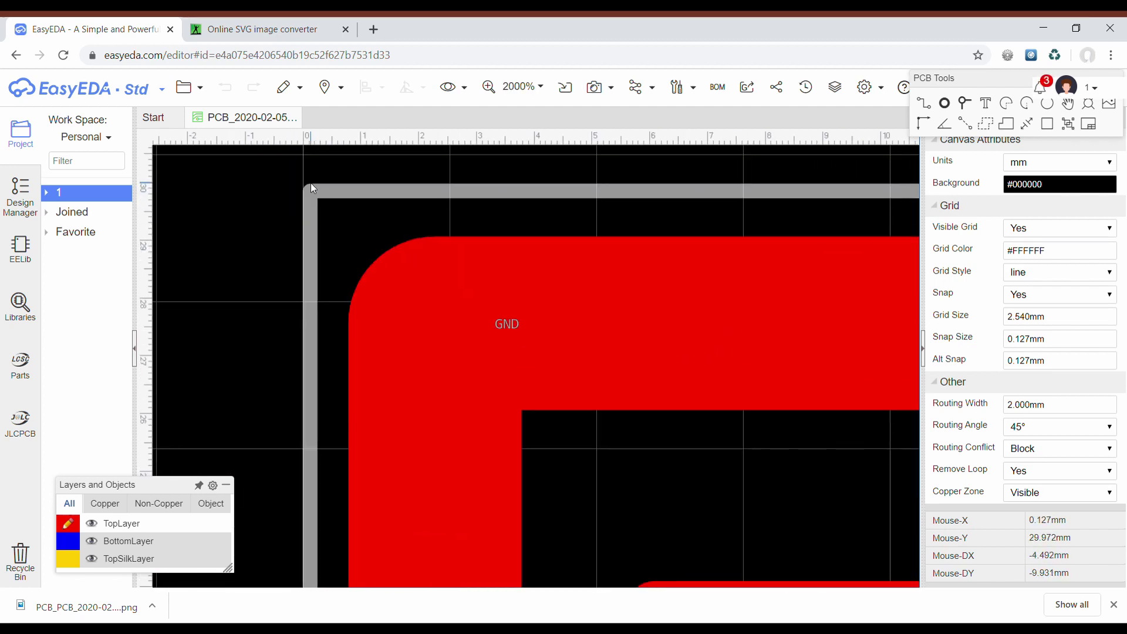
scroll(312, 182, down, 3)
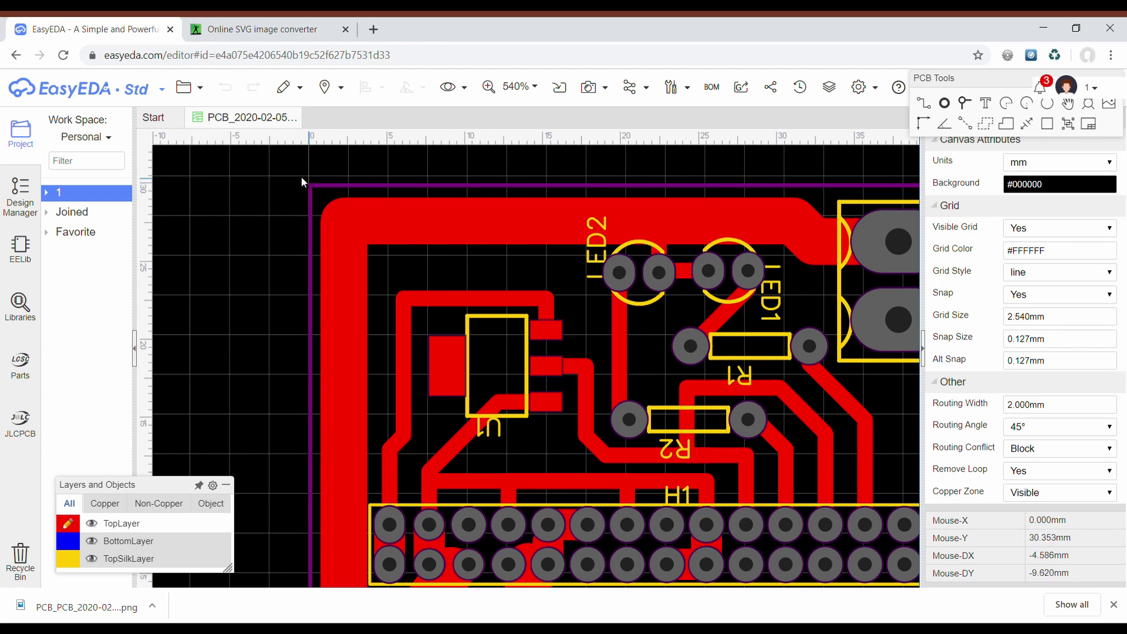
scroll(267, 177, down, 1)
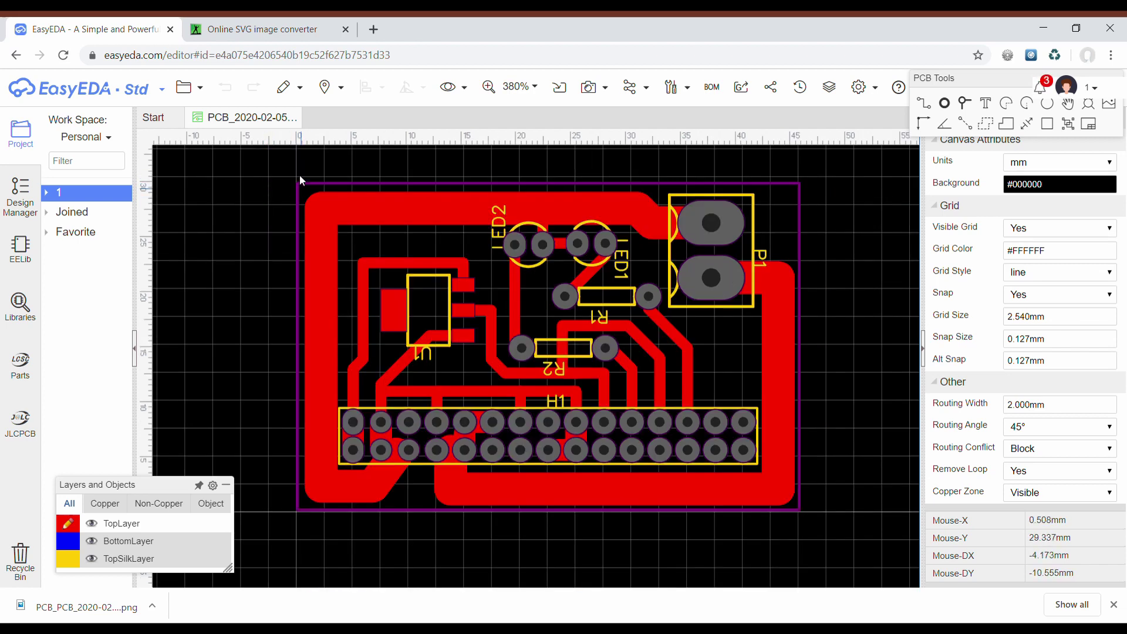
click(298, 87)
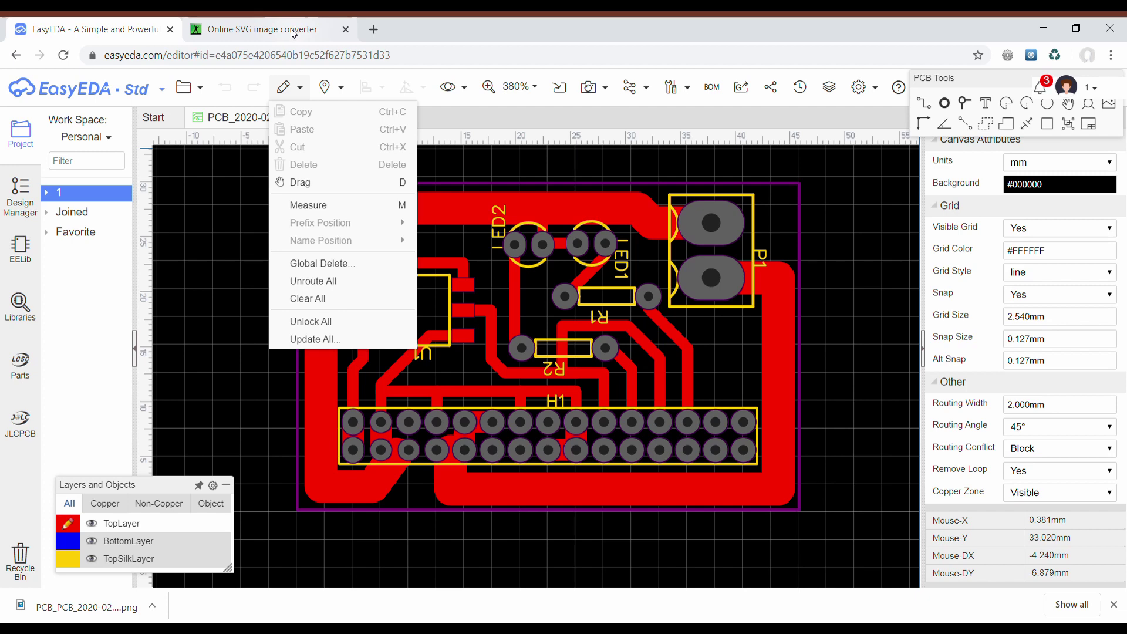
Convert the cropped PCB PNG to SVG on Online-Convert and open the download
click(292, 33)
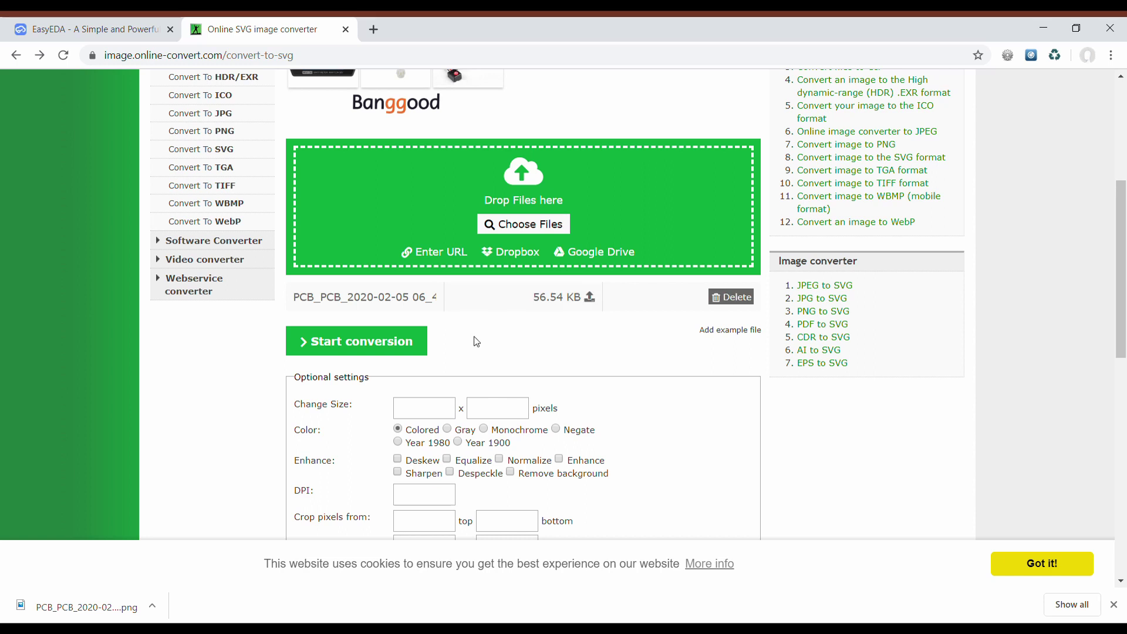
click(392, 349)
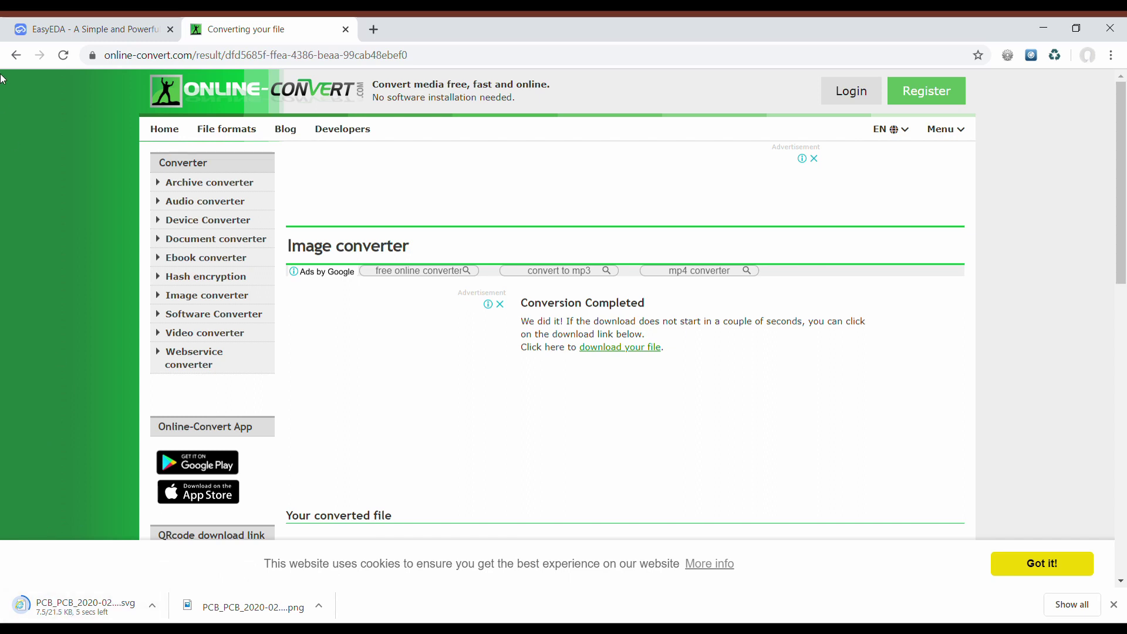
click(18, 56)
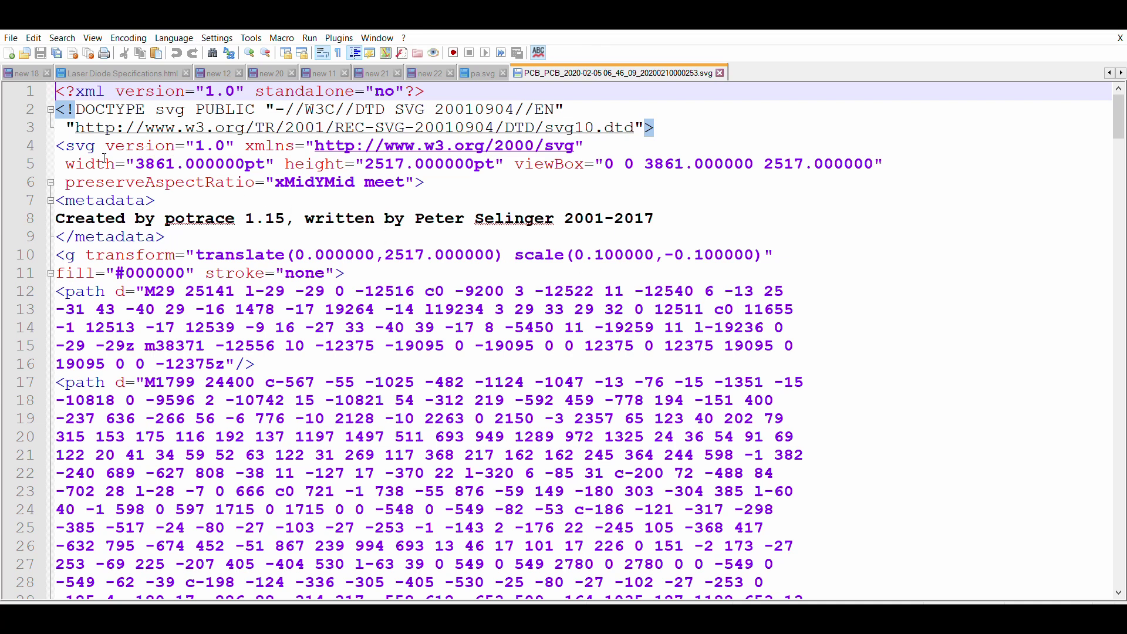
Change the SVG width to 46mm and height to 30mm, then save
drag(136, 154, 269, 148)
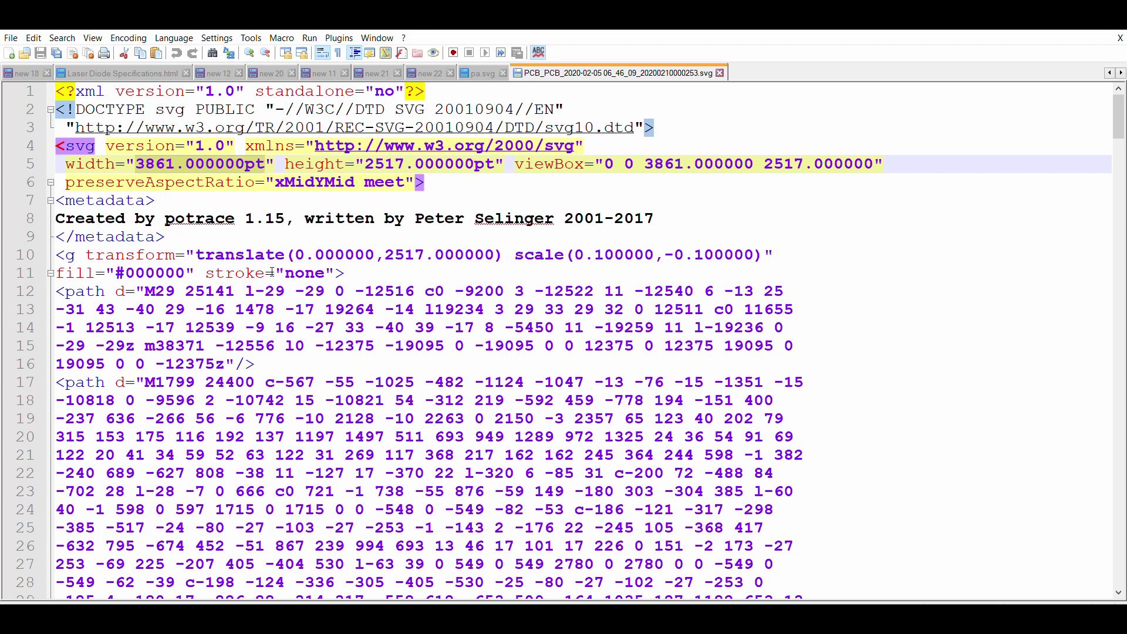
text(46mm)
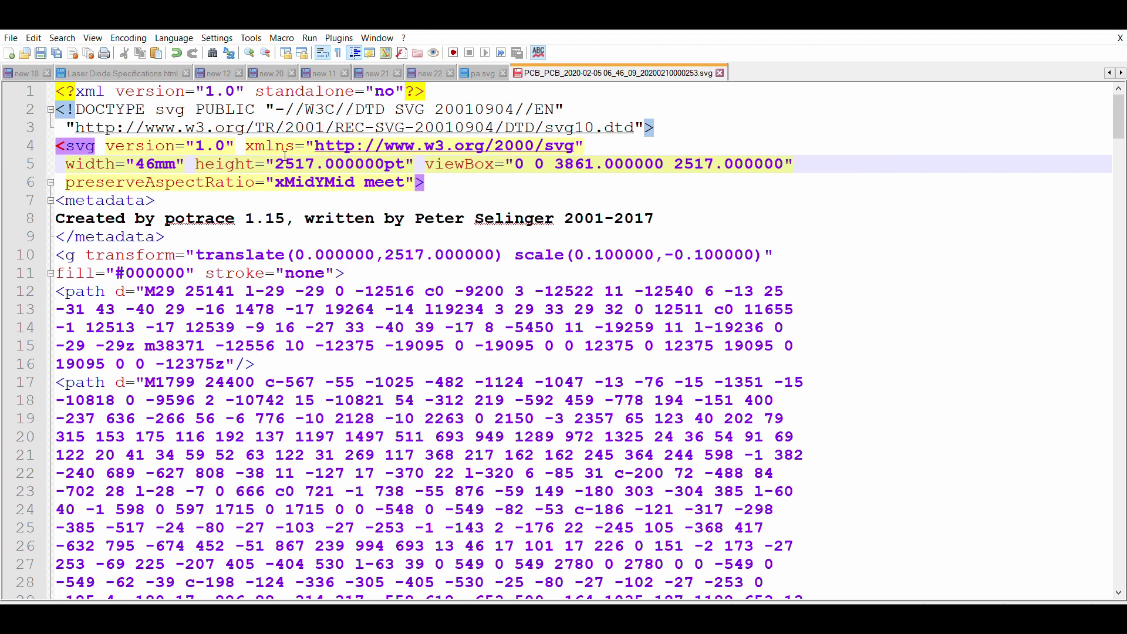
drag(276, 158, 410, 158)
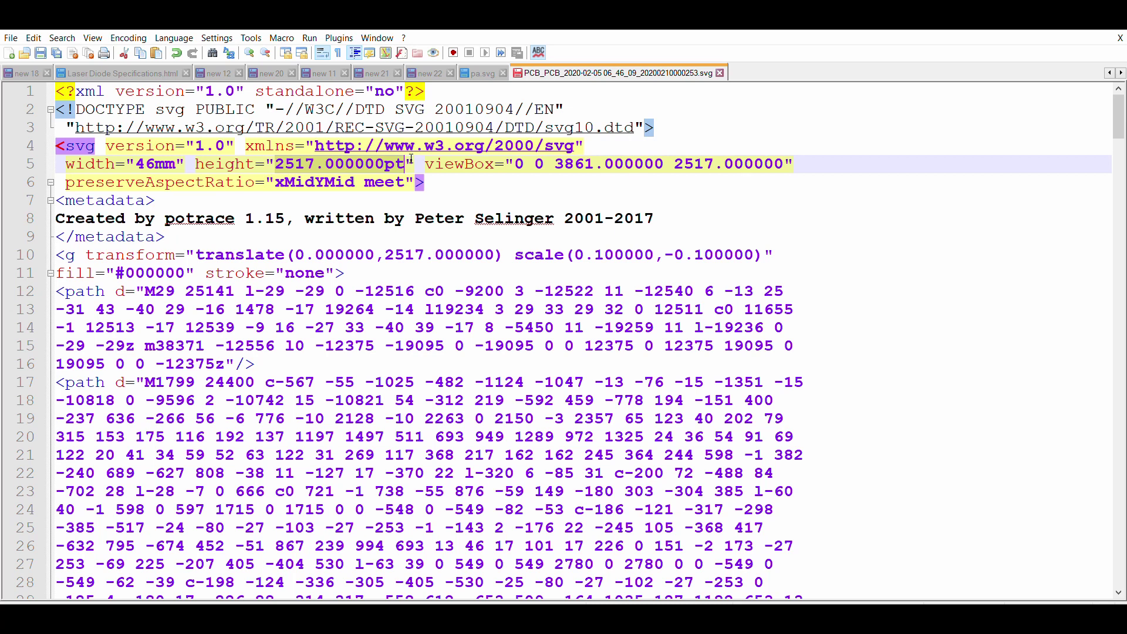
text(30mm)
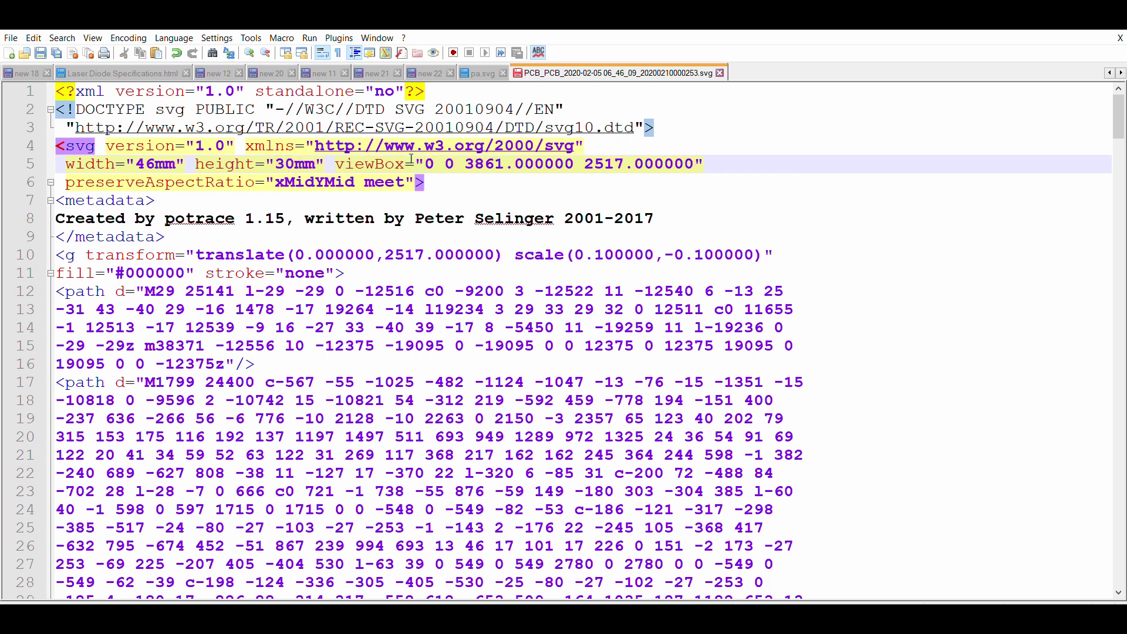
key(ctrl+s)
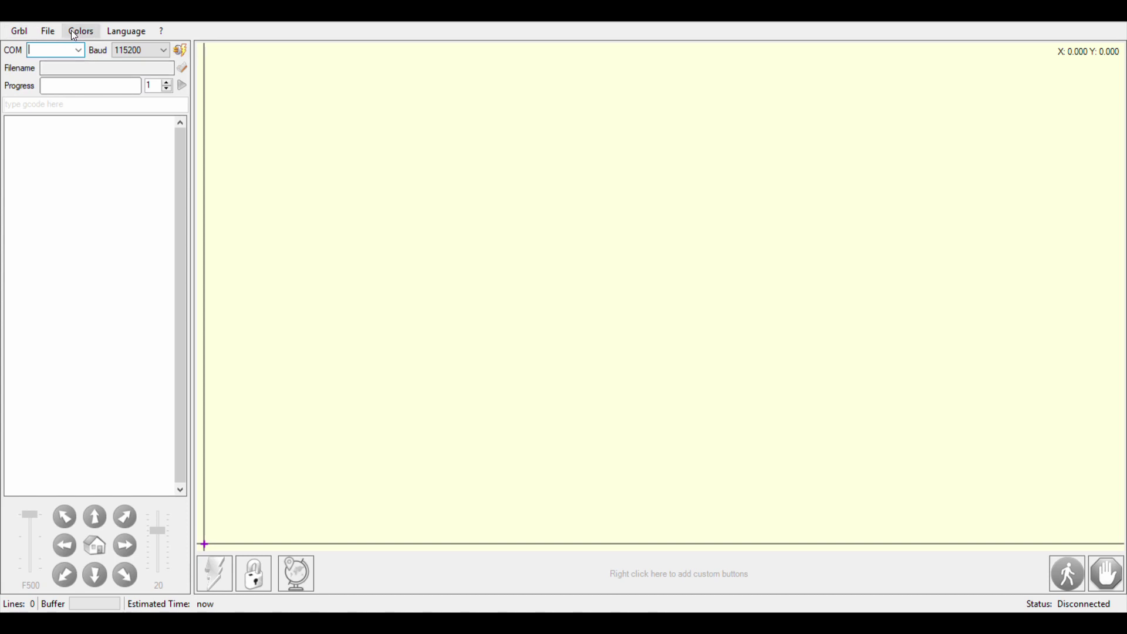
Load the edited PCB SVG from Downloads into LaserGRBL
click(48, 31)
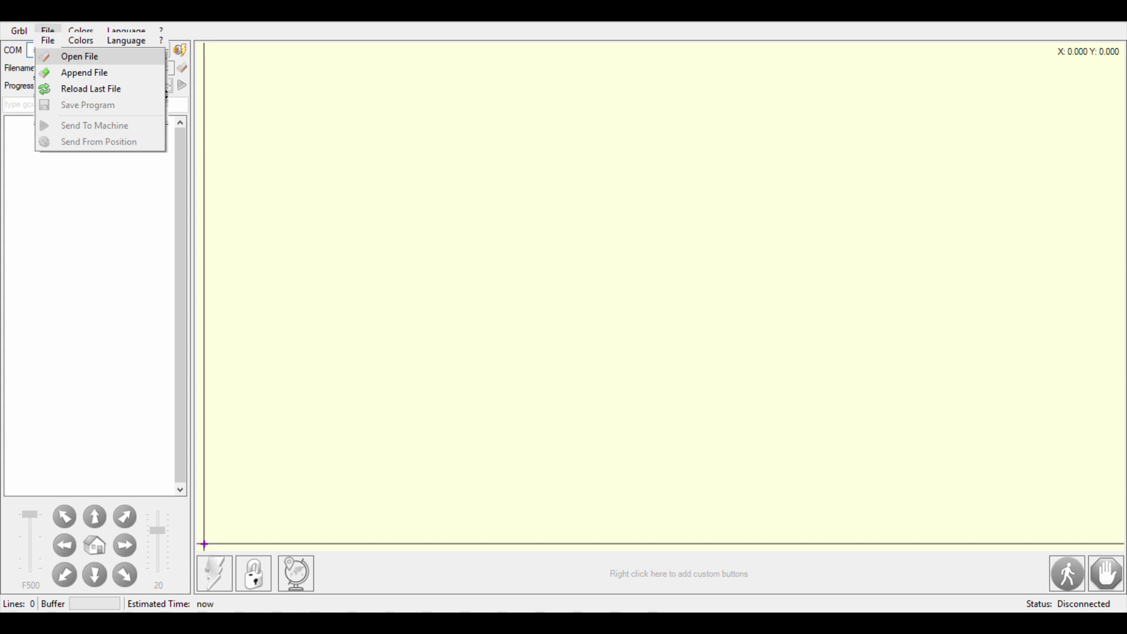
click(81, 57)
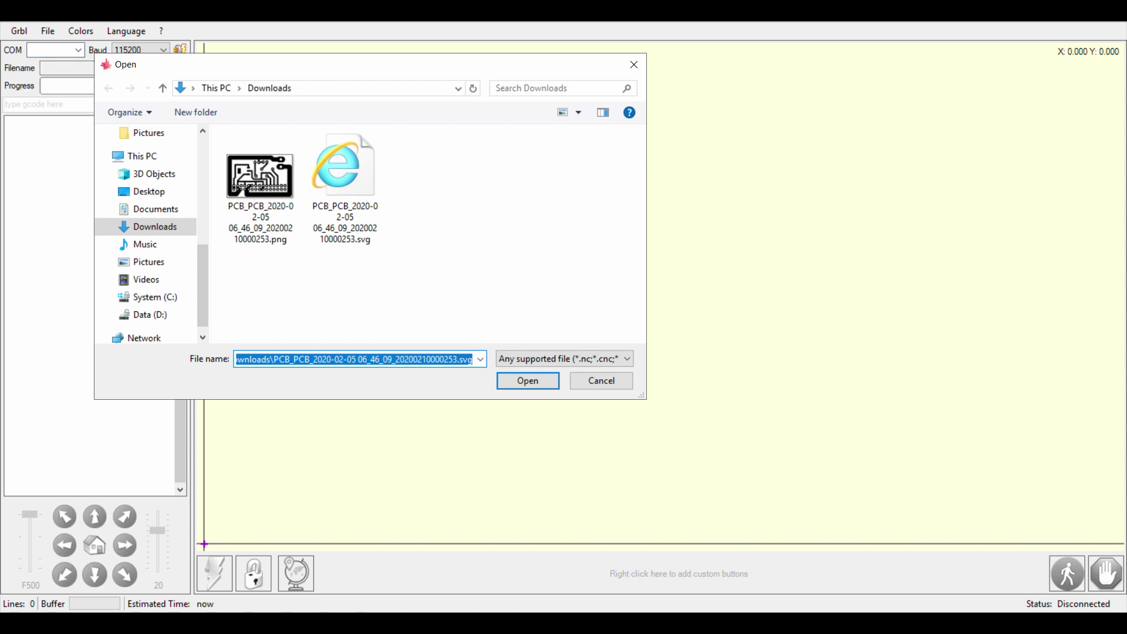
click(526, 381)
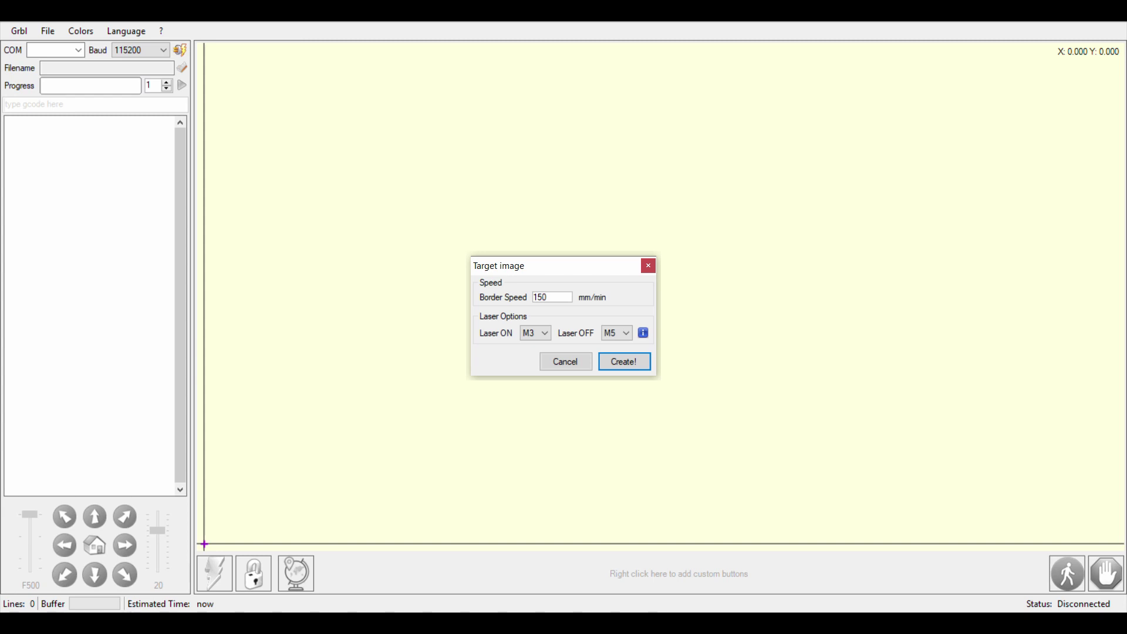
Generate the G-code from the PCB SVG in the Target image dialog
click(621, 359)
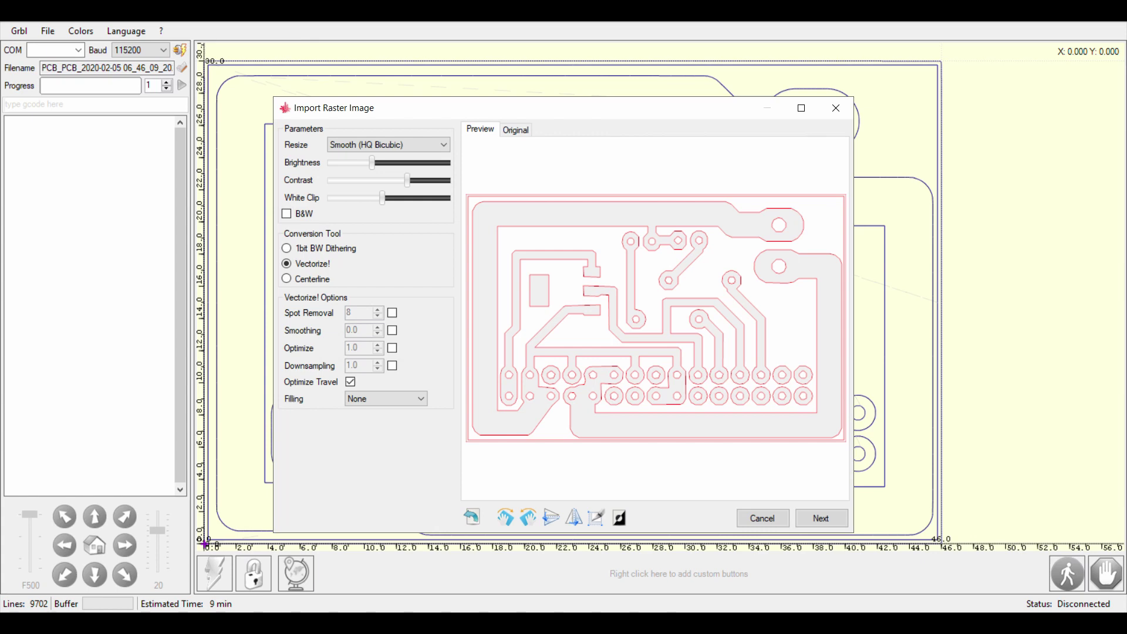
Confirm the Vectorize! import of the PCB PNG, loading the 1625-line outline job
key(Return)
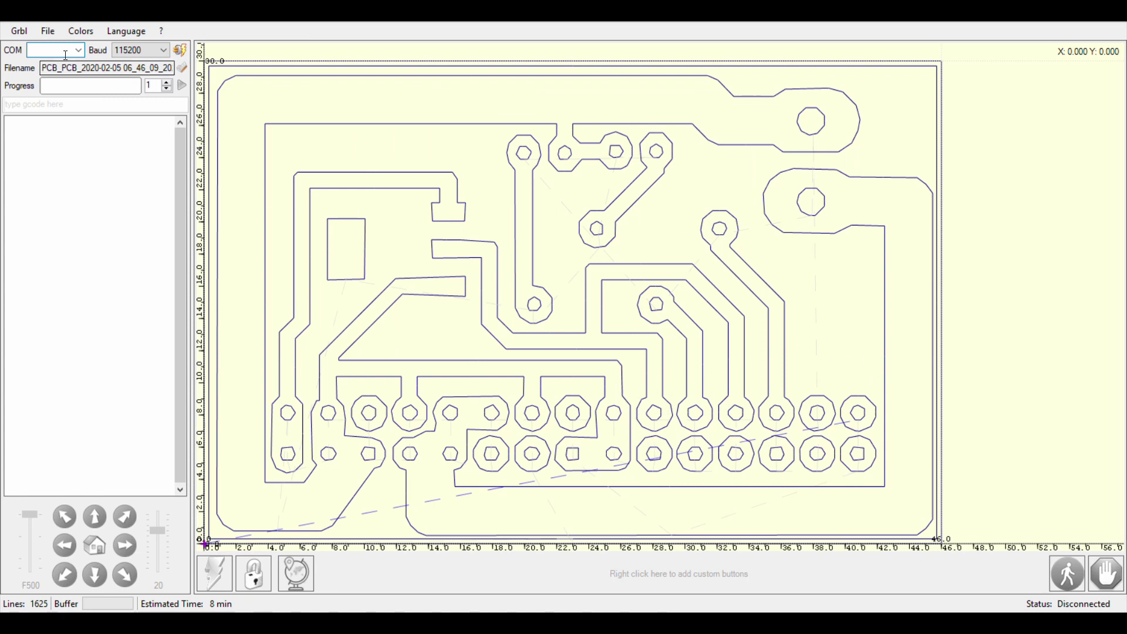
Reopen the edited PCB .svg and accept its target settings, restoring the 9702-line job
click(48, 30)
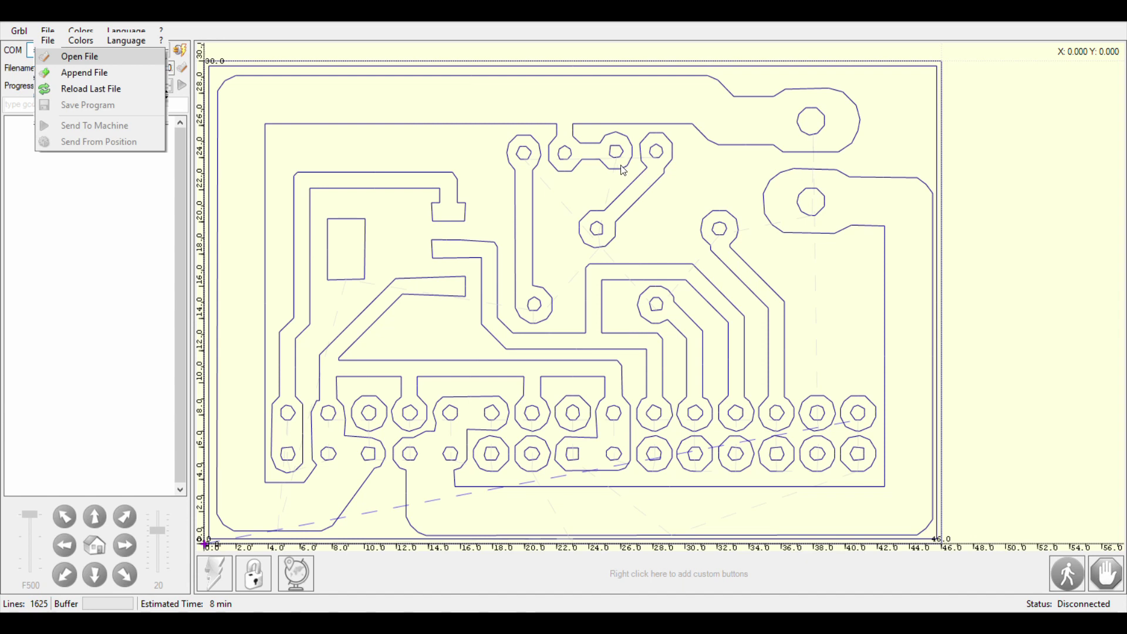
key(Return)
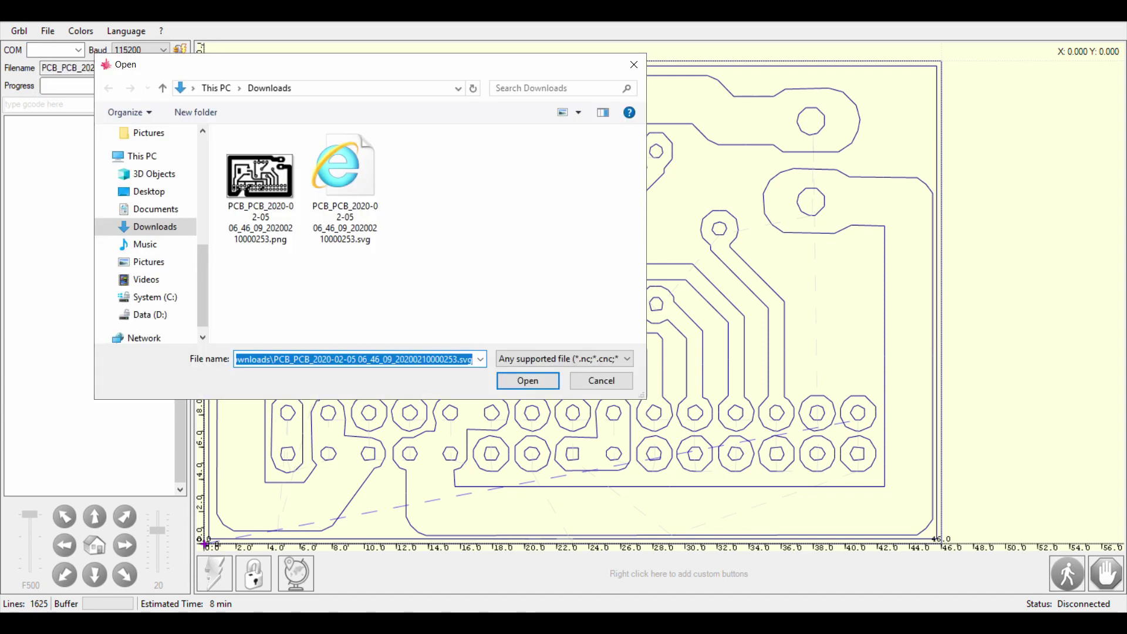
key(Return)
key(Return)
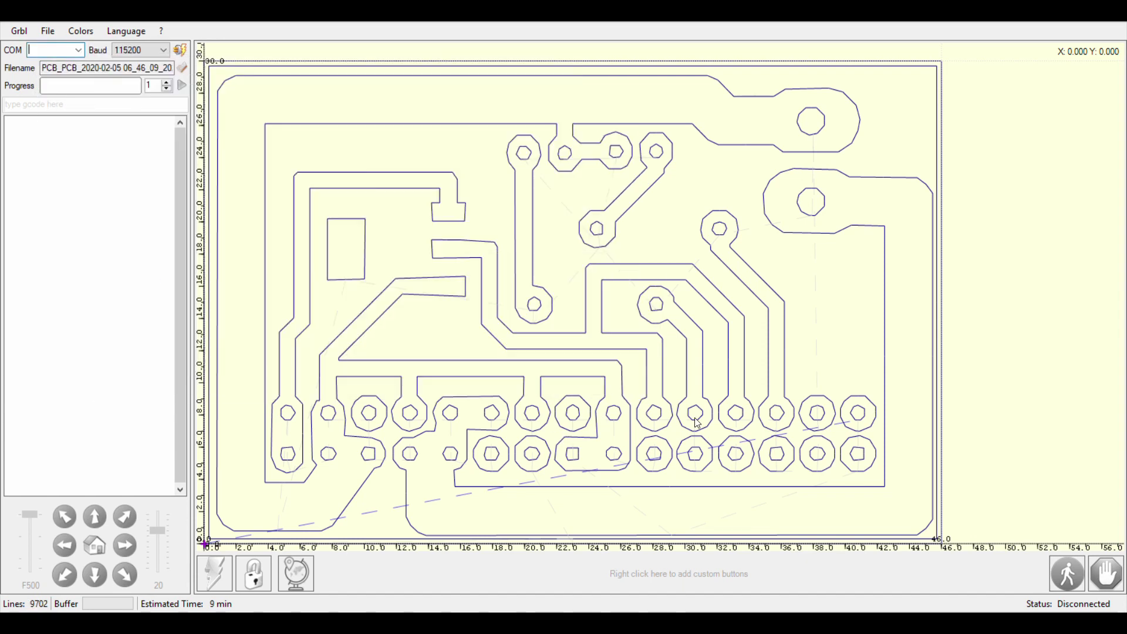